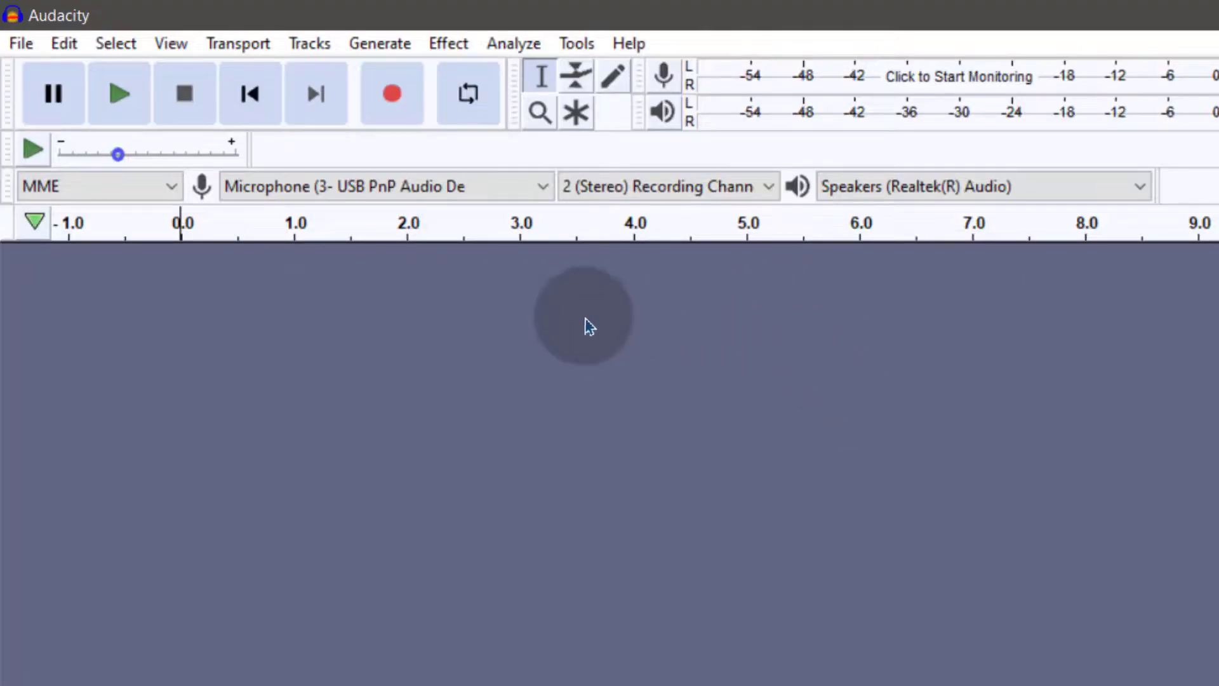
# - Glance at the Effect menu, then open Add / Remove Plug-ins from Tools
pyautogui.click(452, 45)
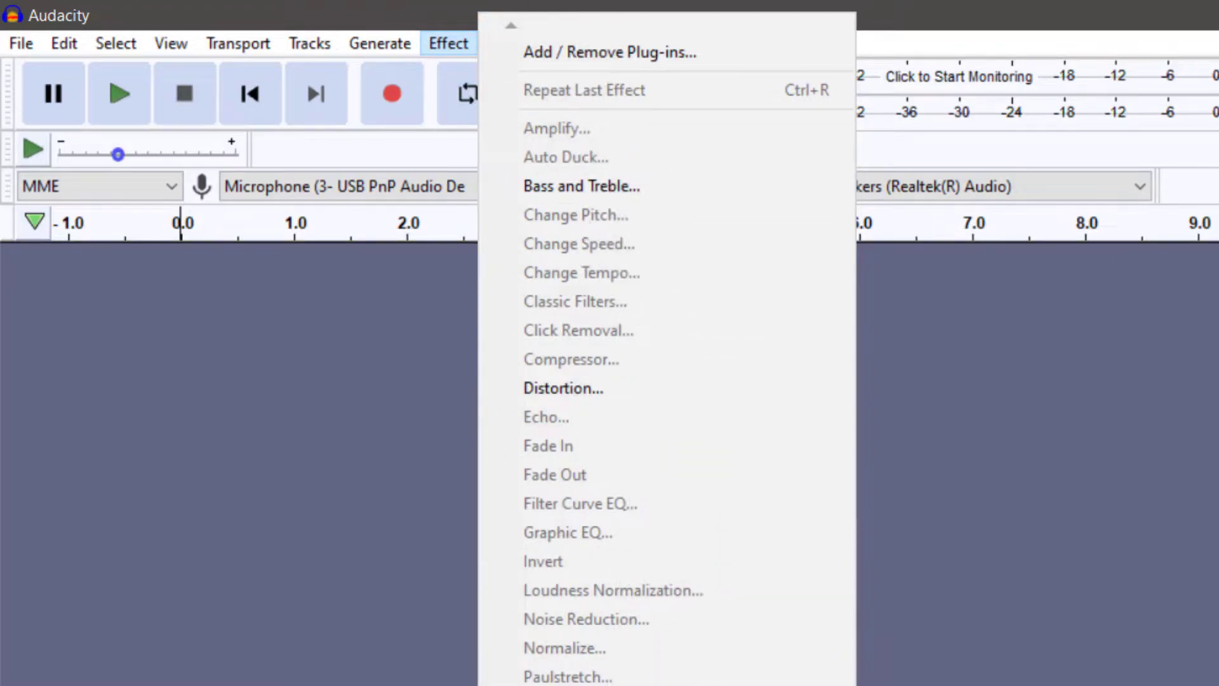
pyautogui.click(362, 245)
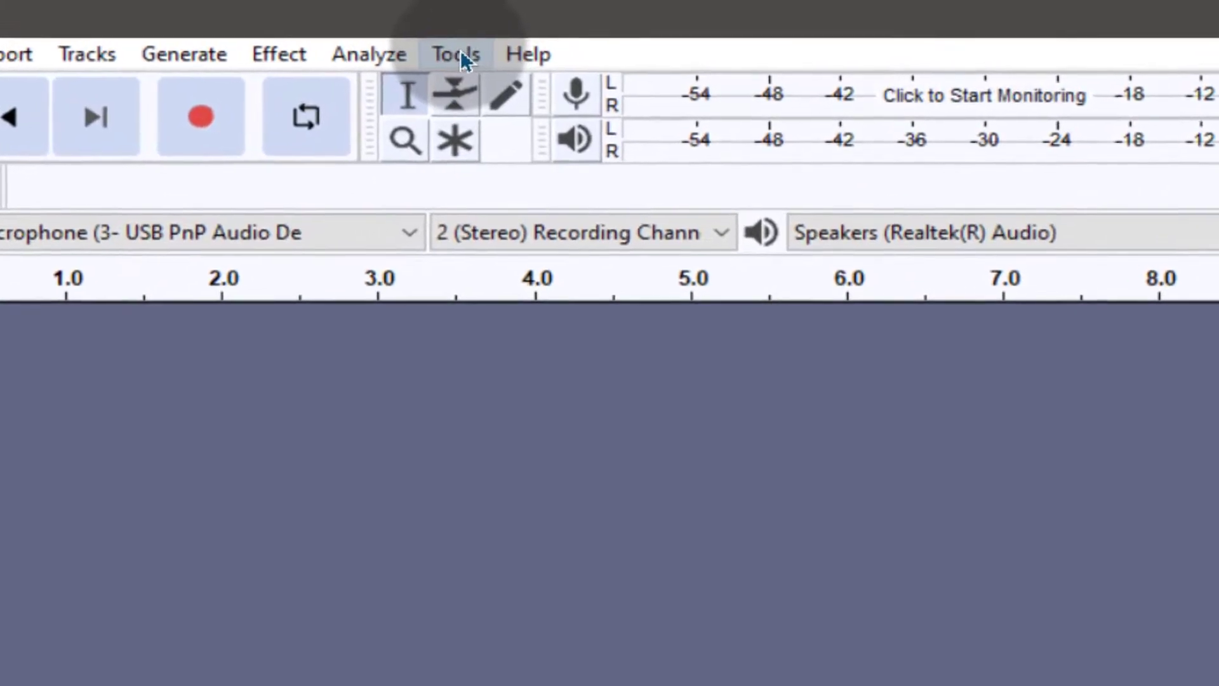
pyautogui.click(508, 51)
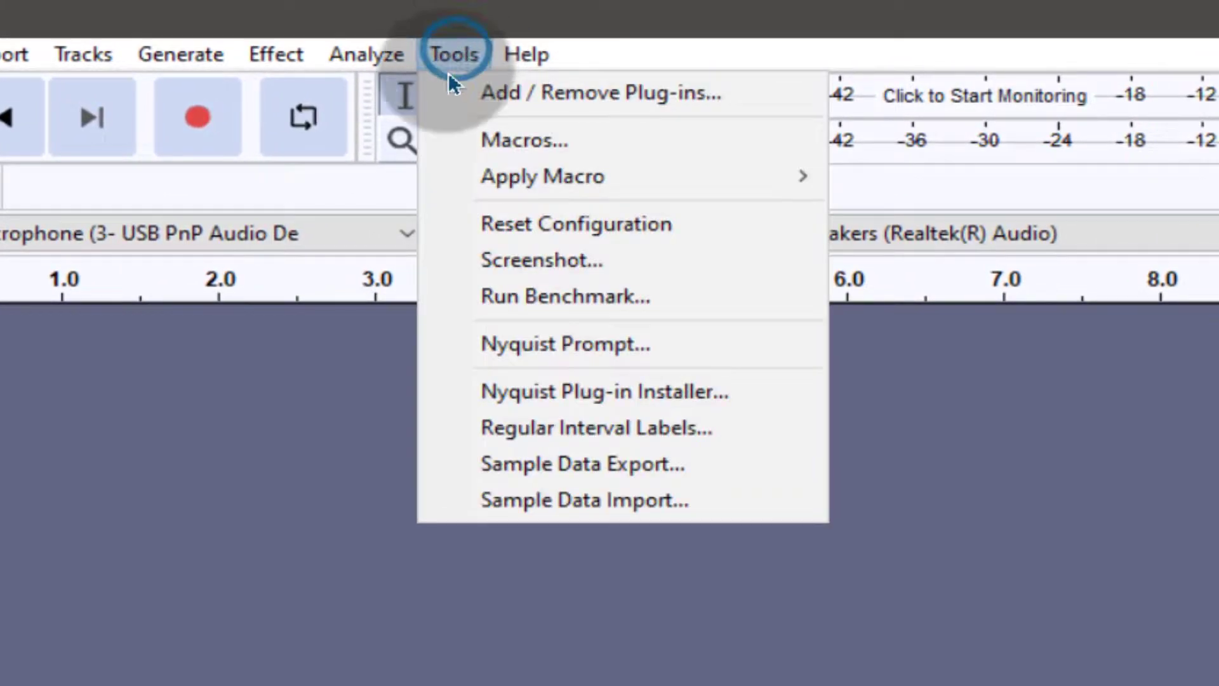
pyautogui.click(555, 94)
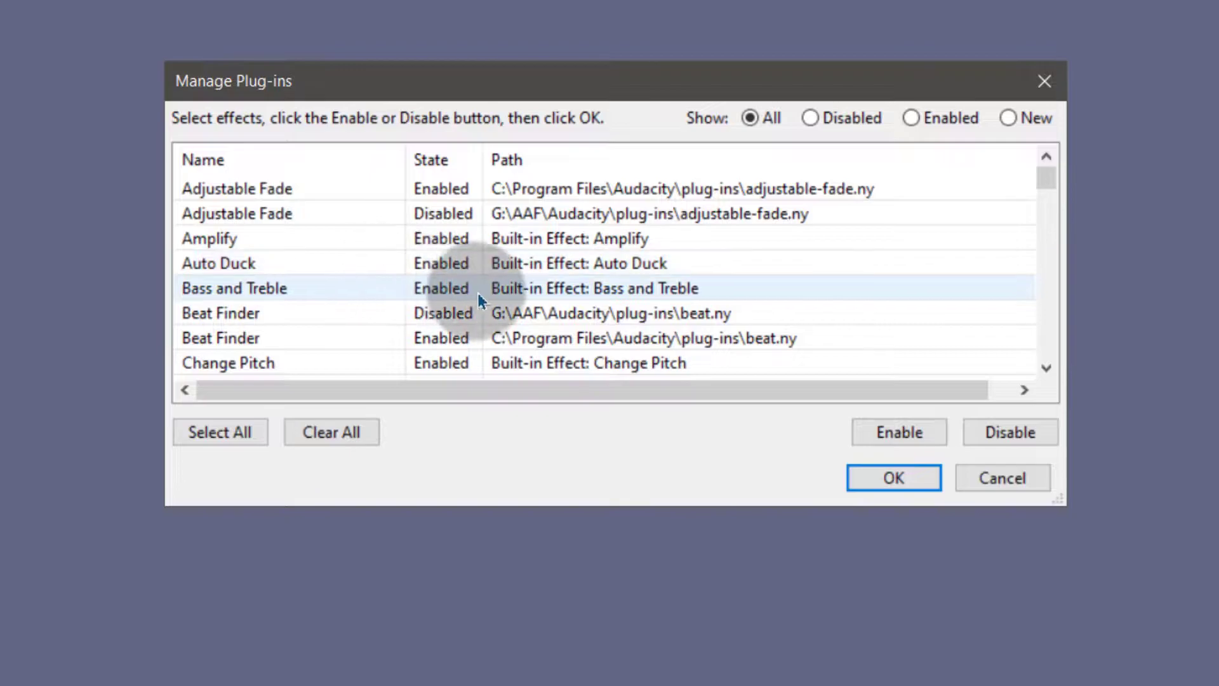
# - Filter the plug-in list to New and browse the iZotope iZInsight and iZRX5 entries
pyautogui.click(1010, 118)
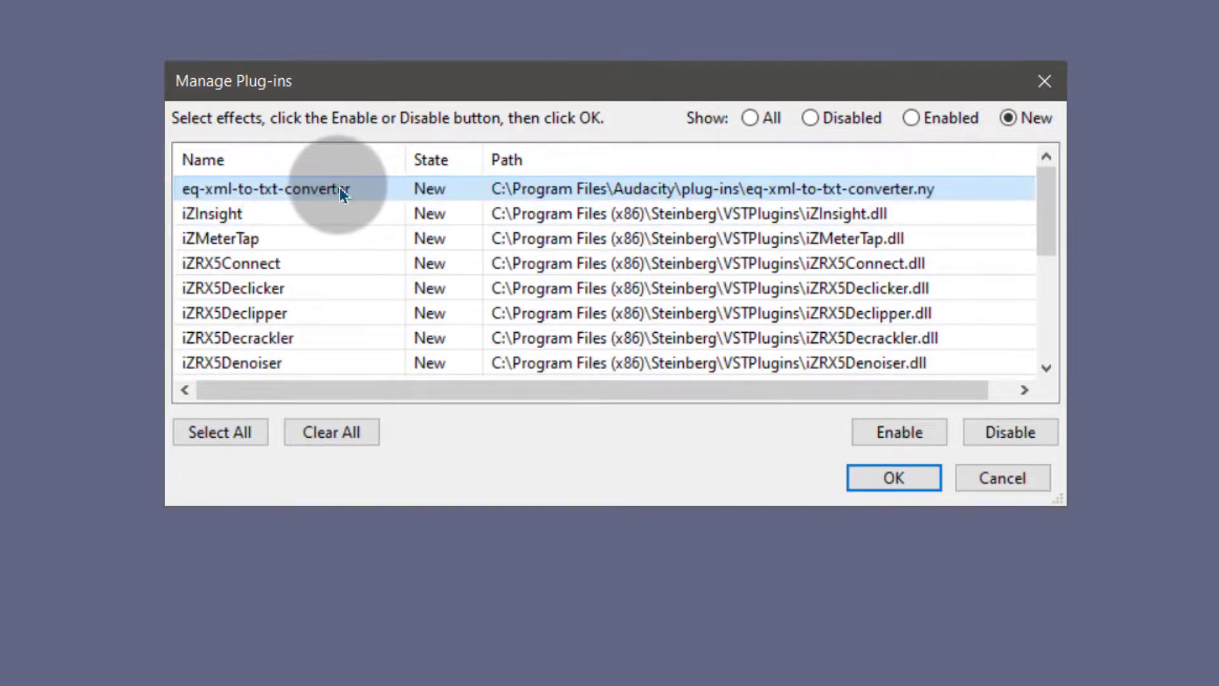
pyautogui.scroll(-3, 346, 308)
pyautogui.scroll(3, 344, 311)
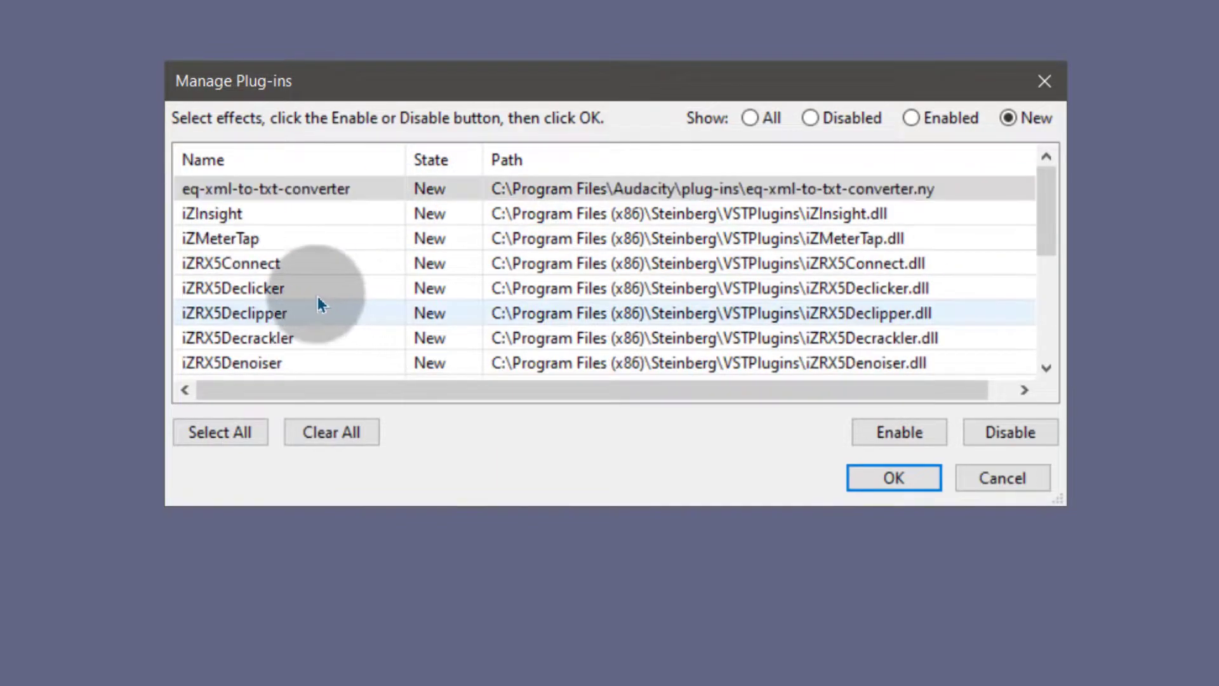
pyautogui.click(222, 222)
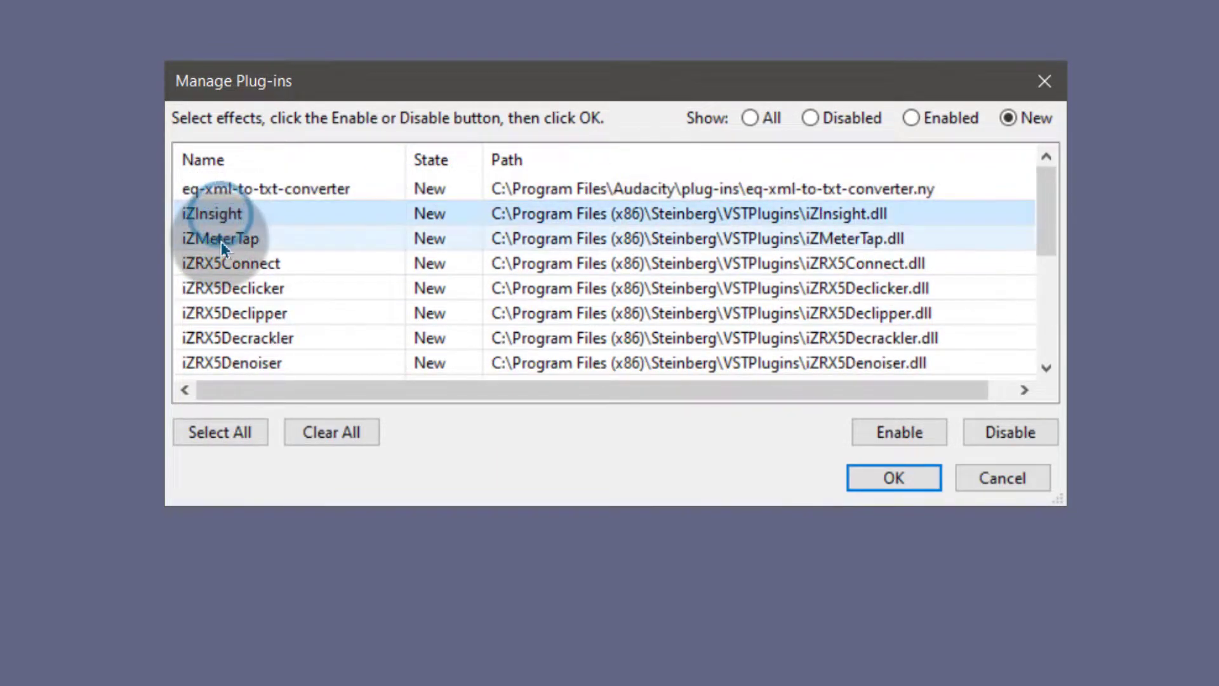
pyautogui.click(209, 240)
pyautogui.click(216, 263)
pyautogui.click(240, 213)
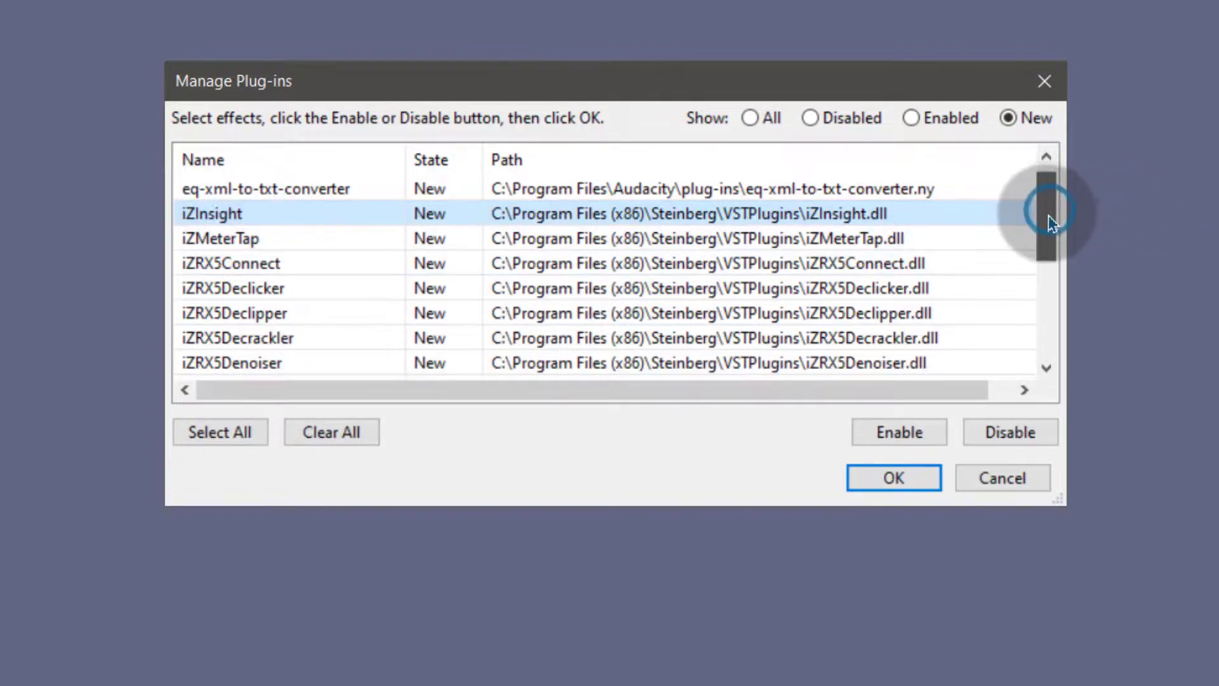
pyautogui.moveTo(1050, 222); pyautogui.dragTo(1037, 283)
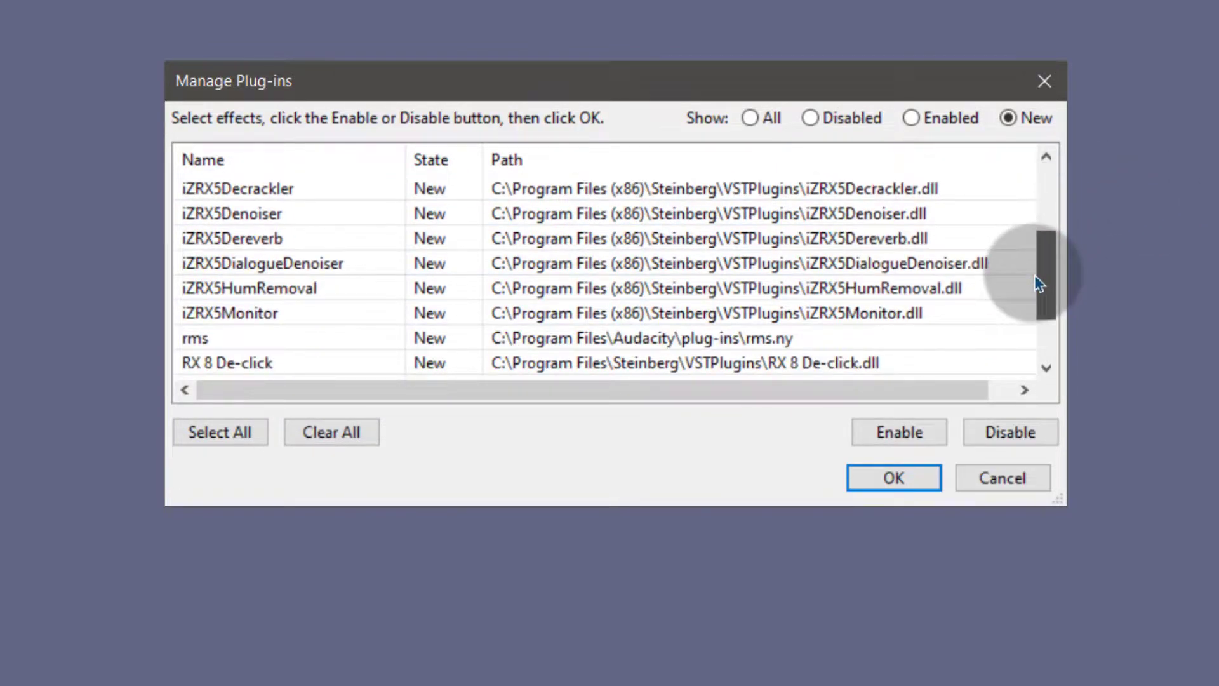
pyautogui.keyDown('shift'); pyautogui.click(246, 311); pyautogui.keyUp('shift')
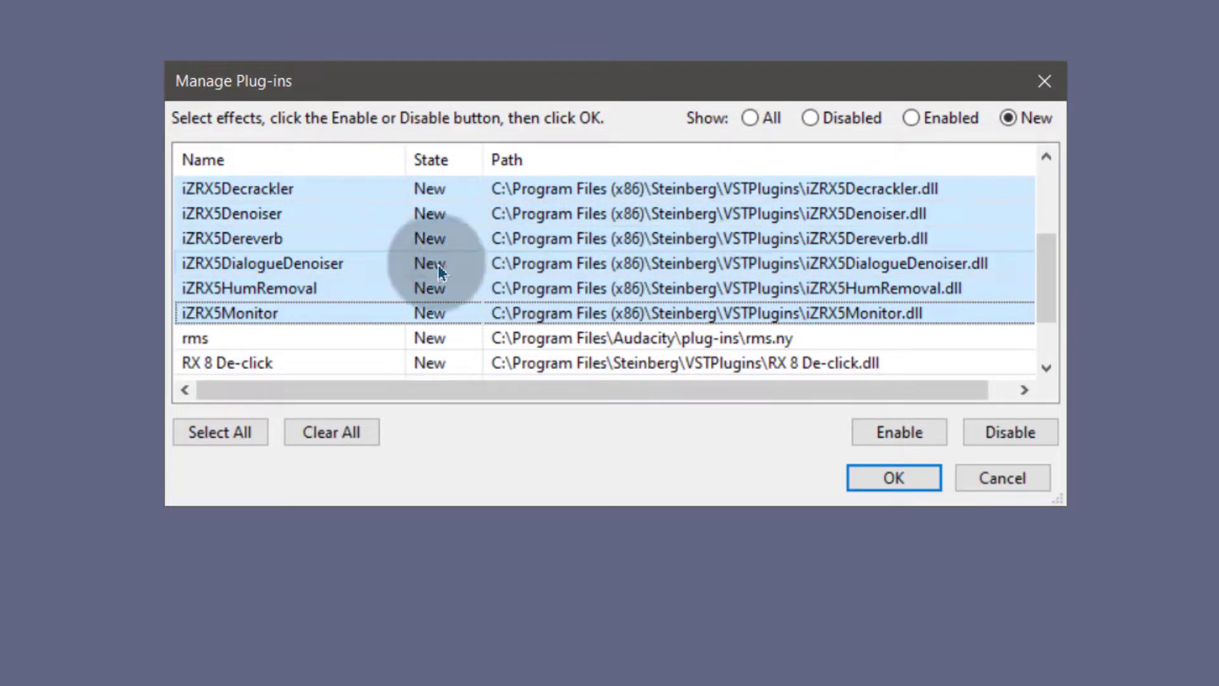
# - Select RX 8 De-click through RX 8 Voice De-noise and enable all four
pyautogui.scroll(-1, 610, 268)
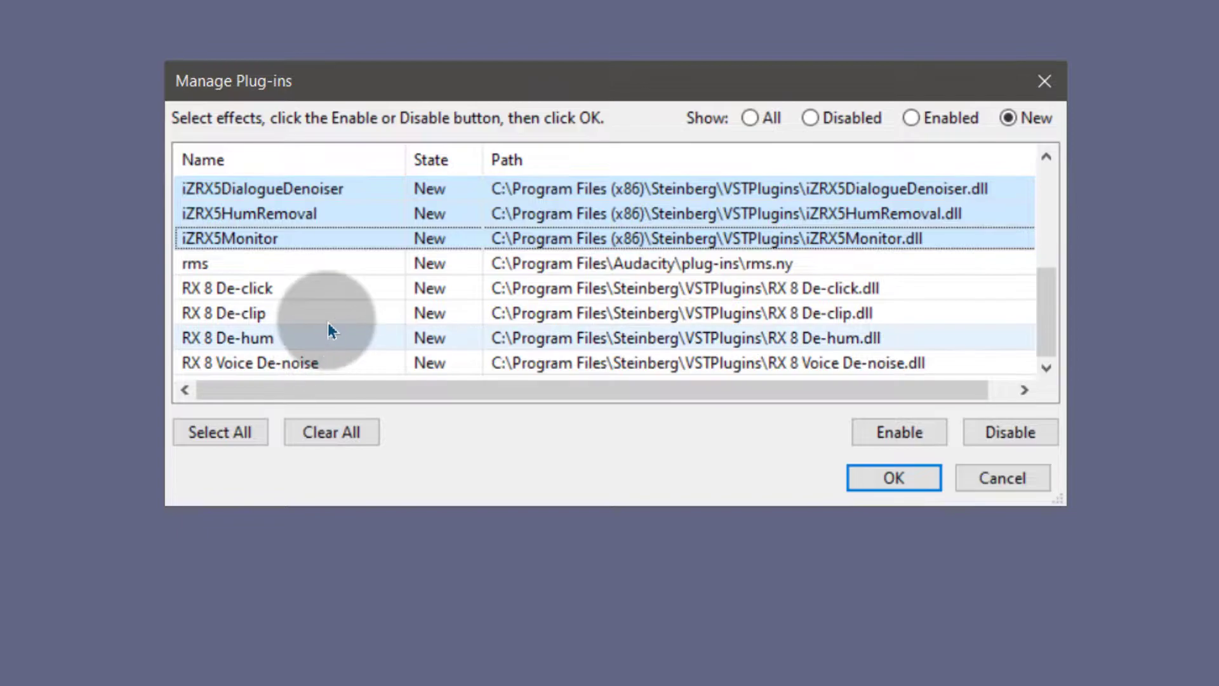
pyautogui.click(207, 281)
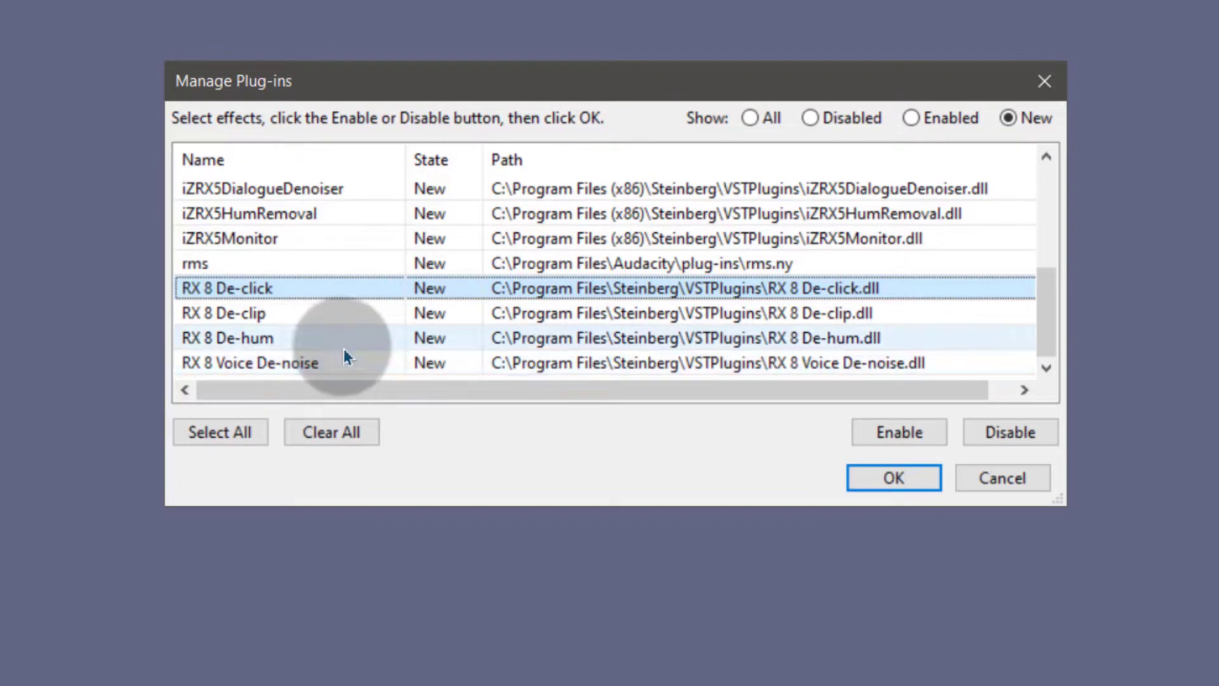
pyautogui.keyDown('shift'); pyautogui.click(279, 362); pyautogui.keyUp('shift')
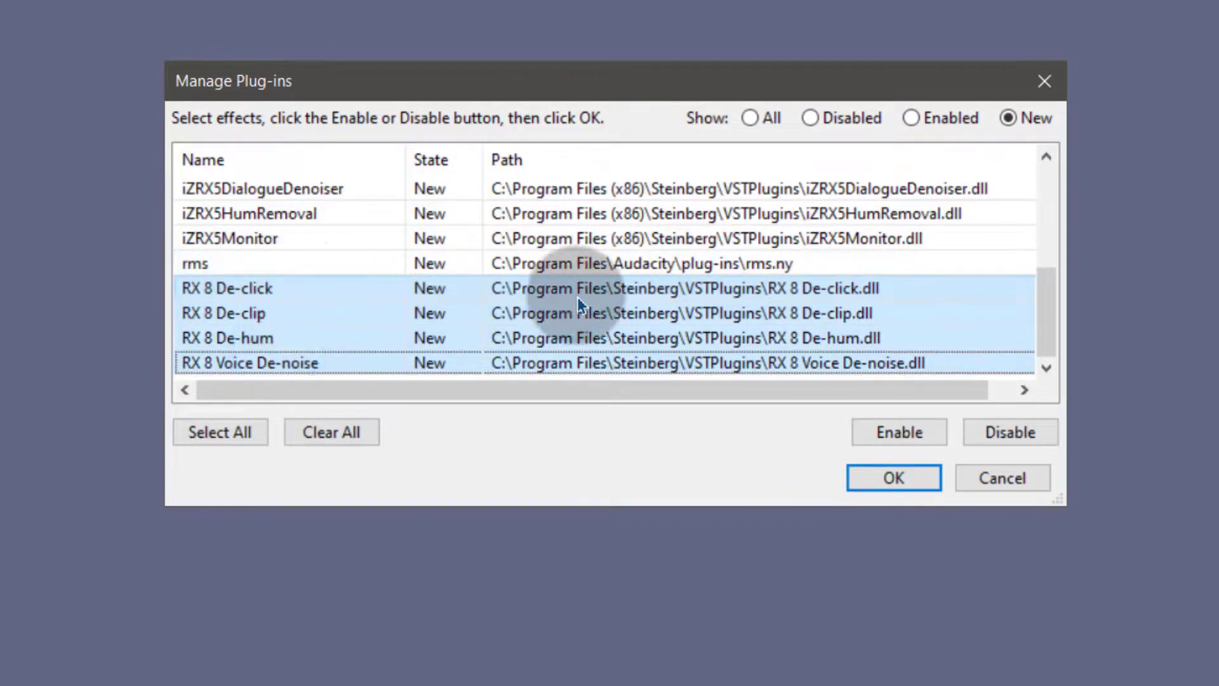
pyautogui.click(901, 429)
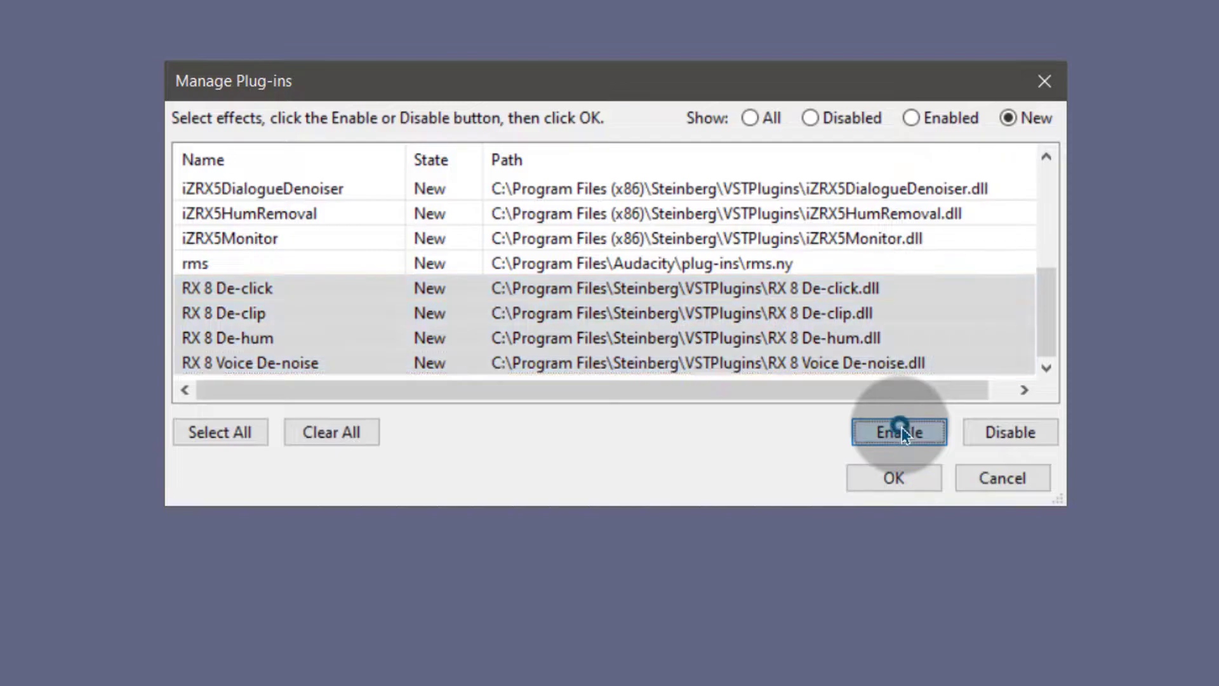
# - Confirm the plug-in changes with OK
pyautogui.scroll(1, 598, 361)
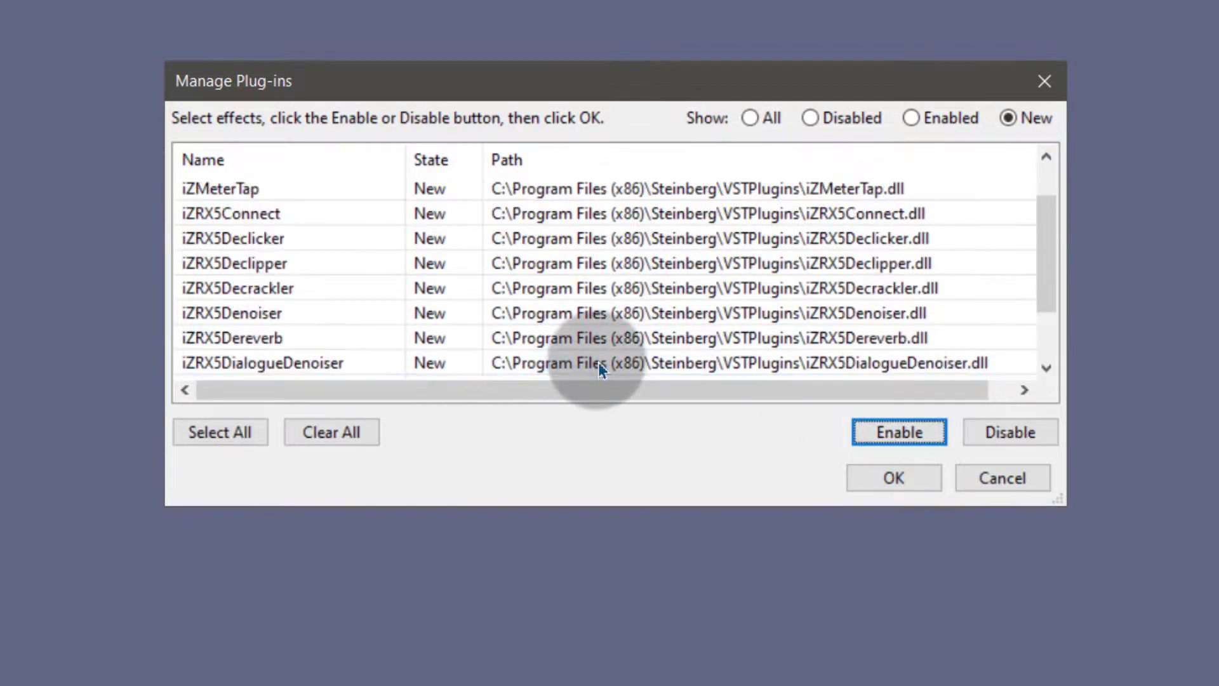
pyautogui.scroll(1, 598, 362)
pyautogui.click(894, 473)
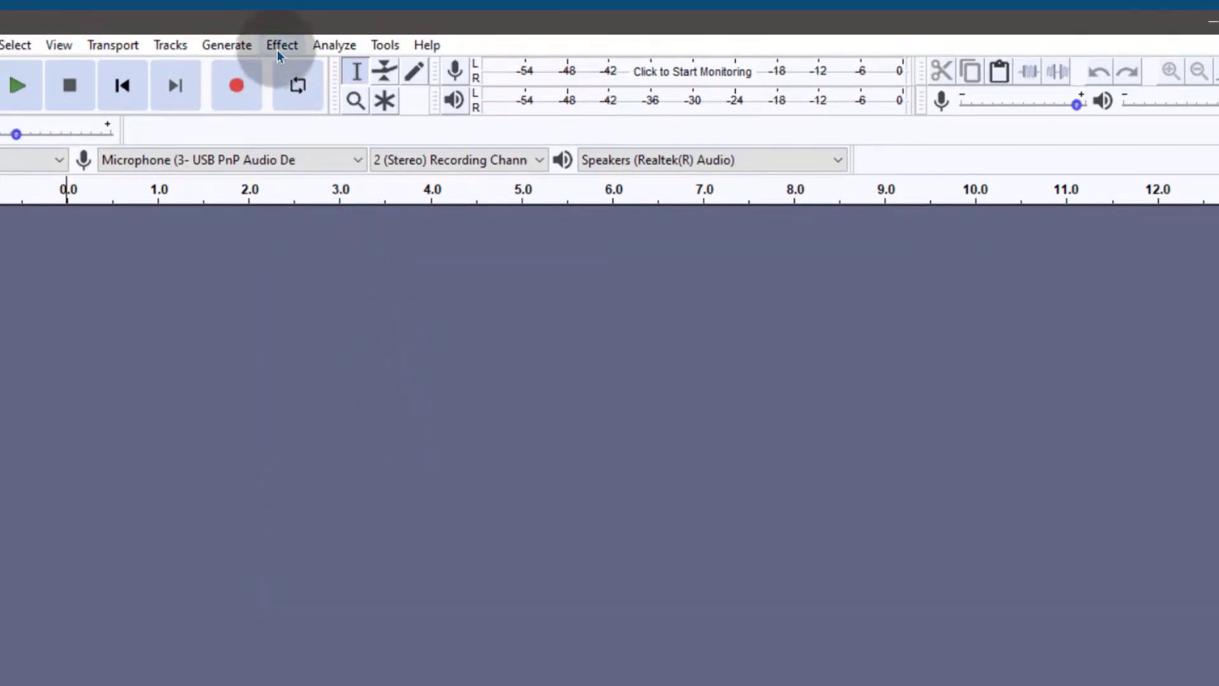
# - Check the Effect menu for RX 8, then quit and relaunch Audacity
pyautogui.click(280, 45)
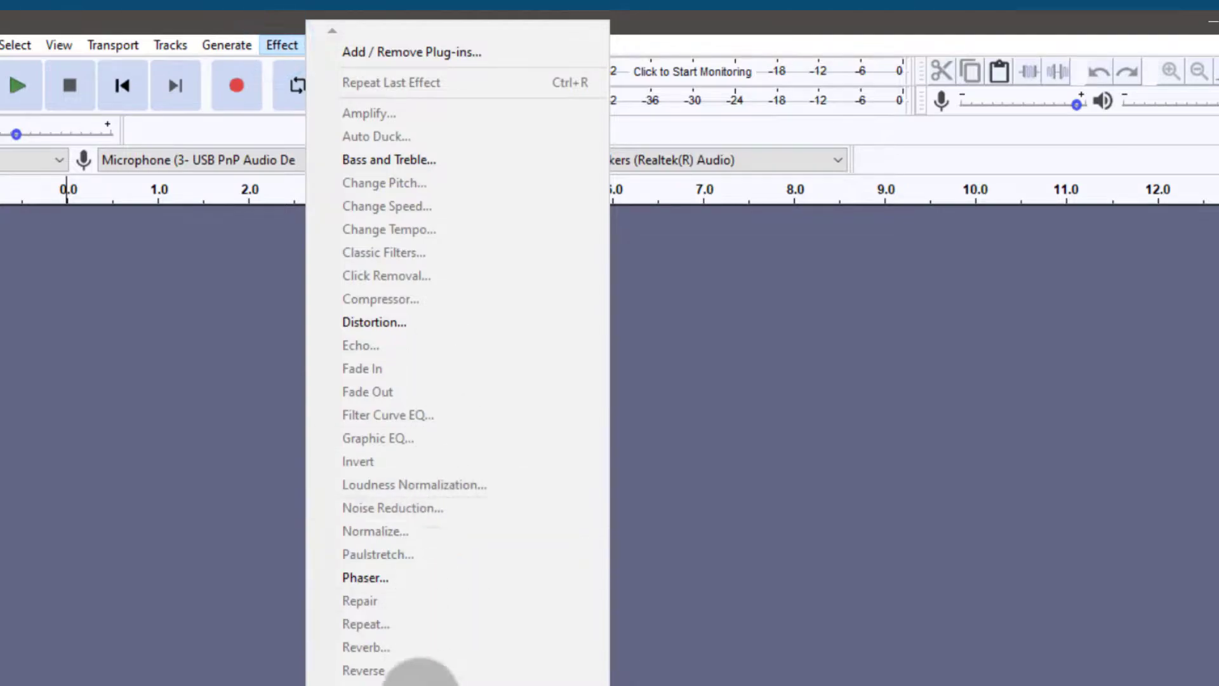
pyautogui.click(147, 267)
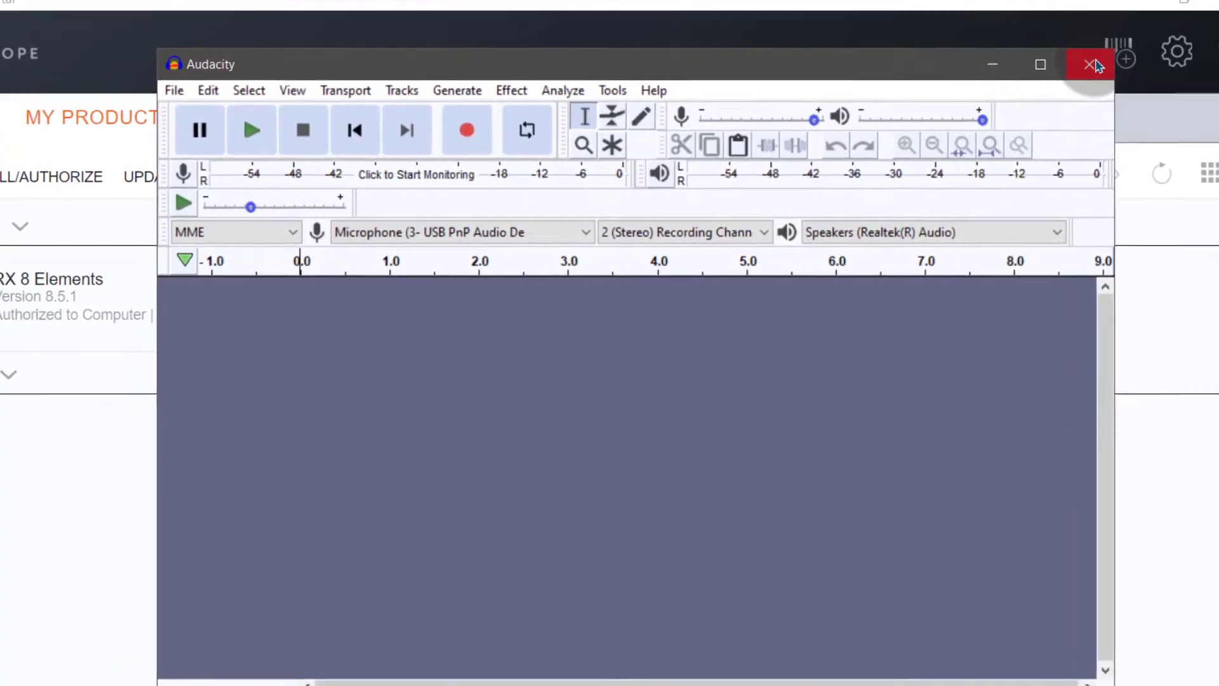
pyautogui.click(1079, 71)
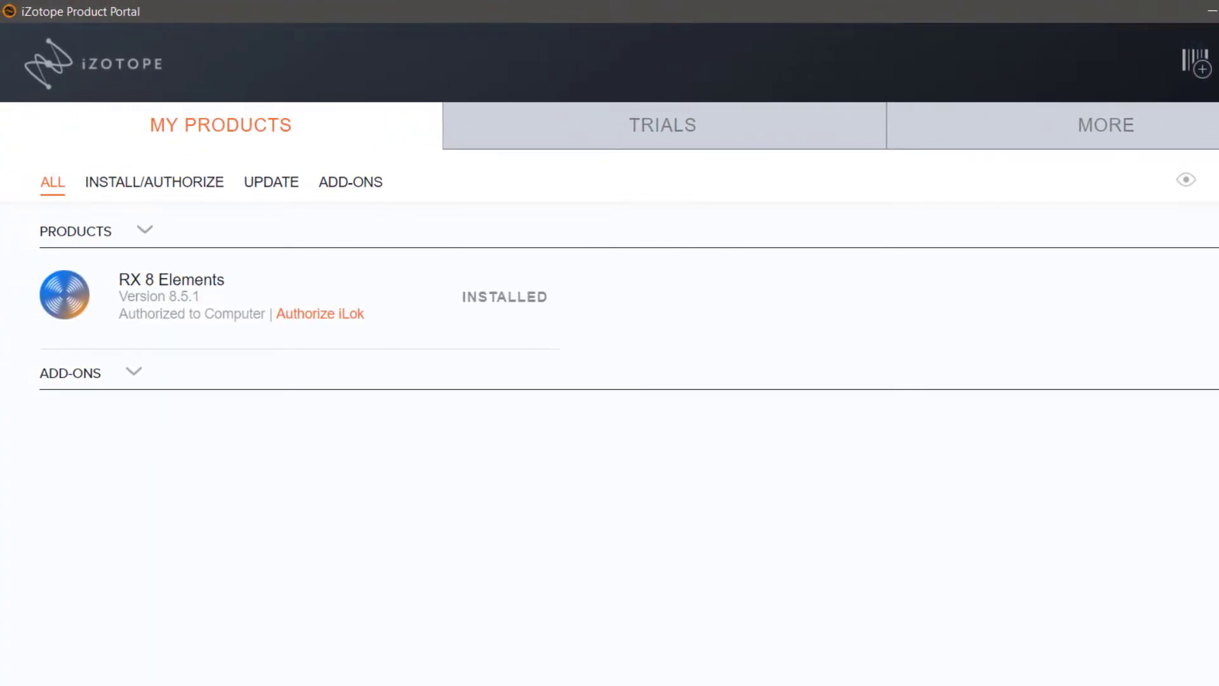
pyautogui.click(653, 664)
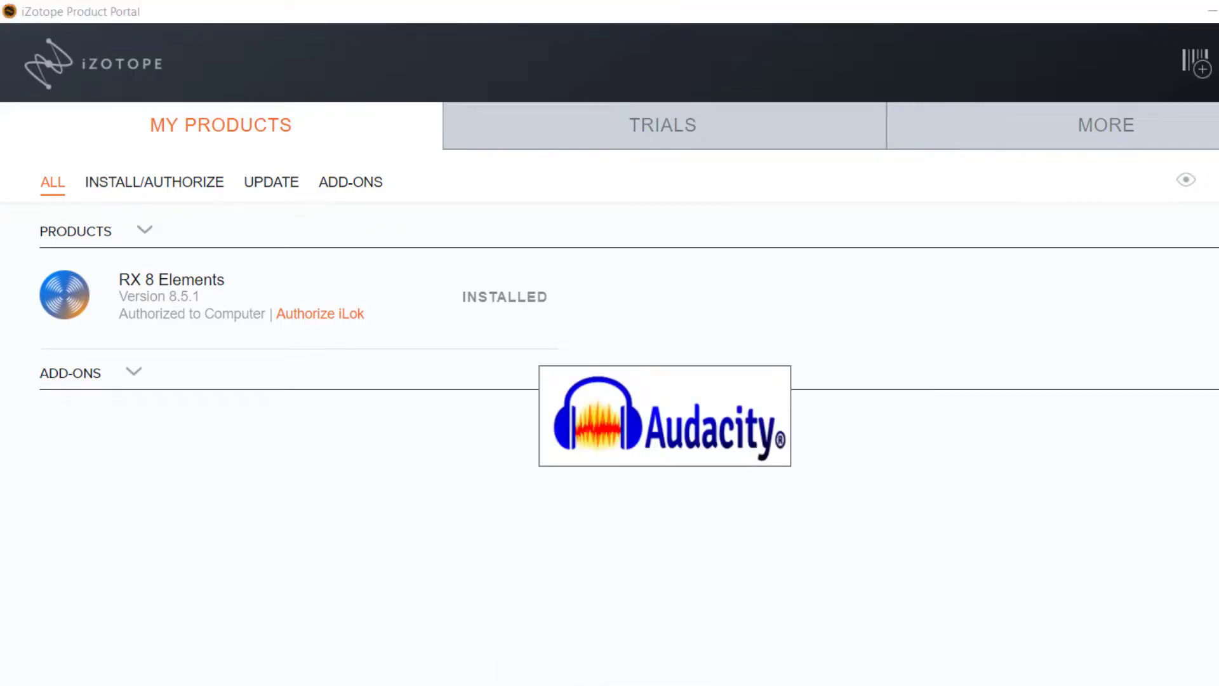
pyautogui.click(1125, 90)
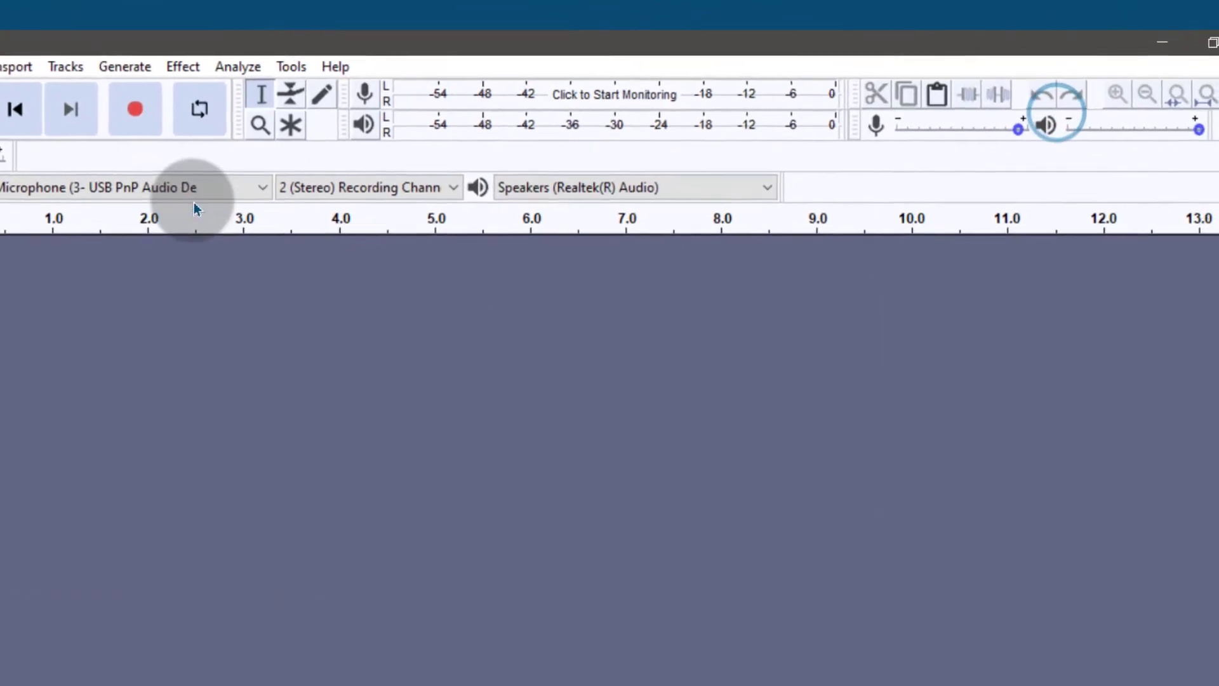
pyautogui.click(166, 54)
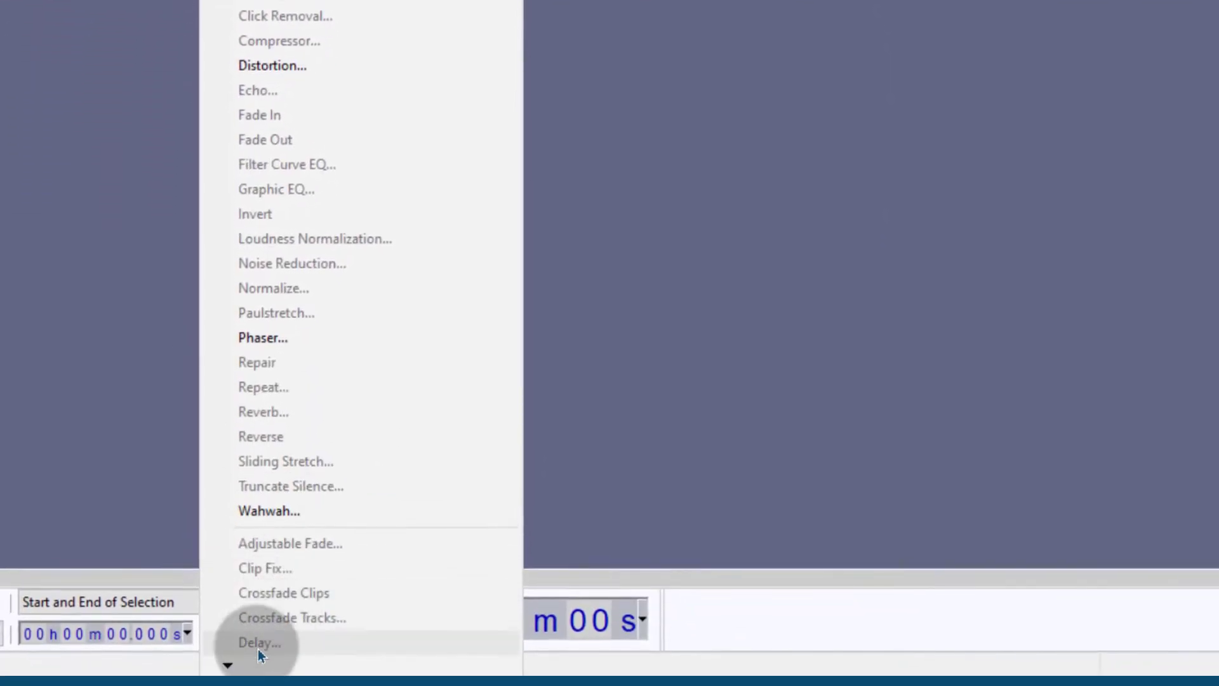
pyautogui.click(225, 664)
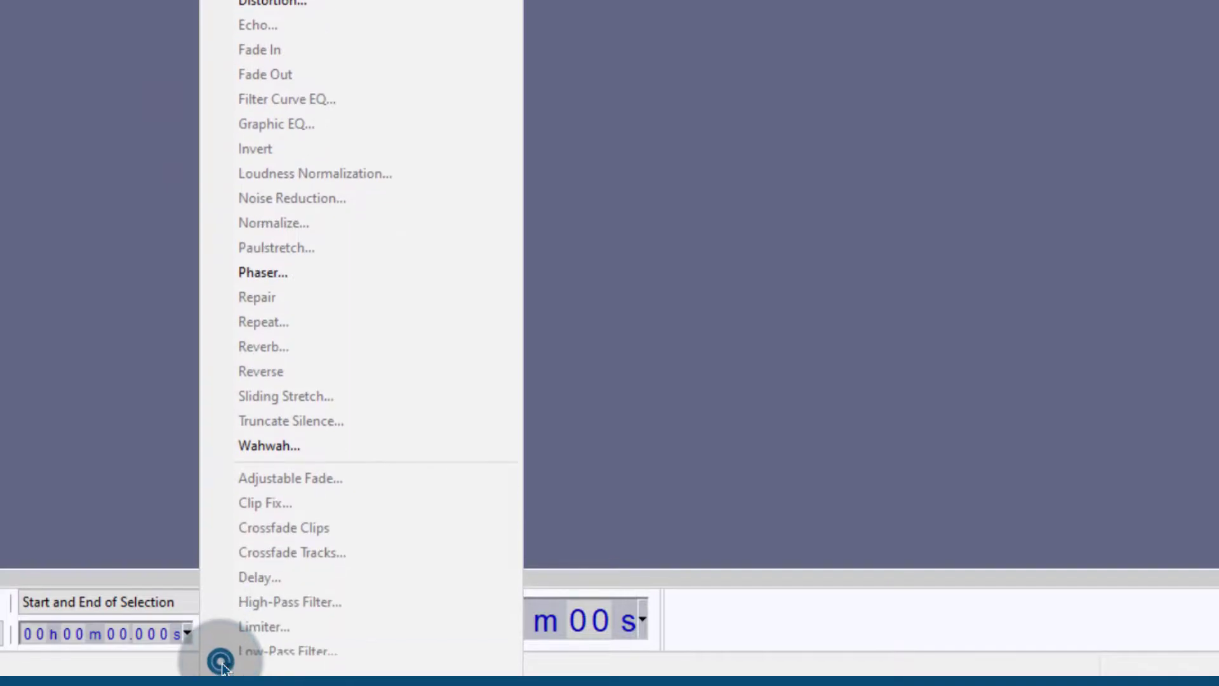
pyautogui.click(225, 665)
pyautogui.click(226, 665)
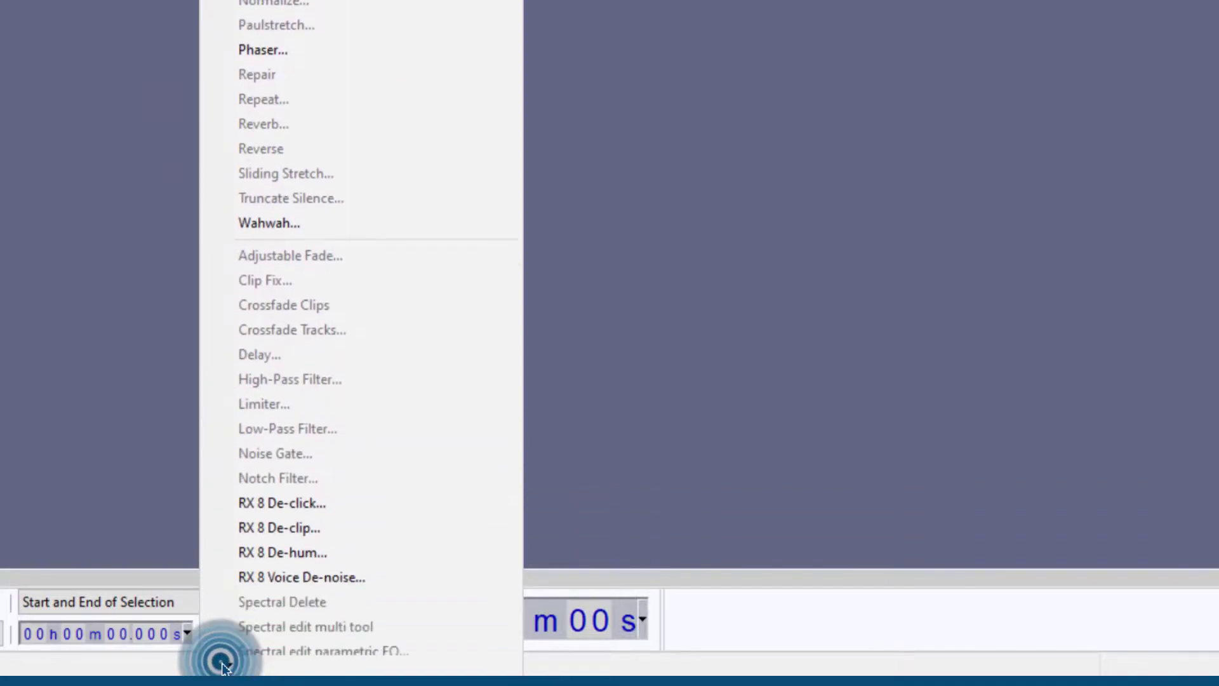
pyautogui.click(226, 665)
pyautogui.click(225, 665)
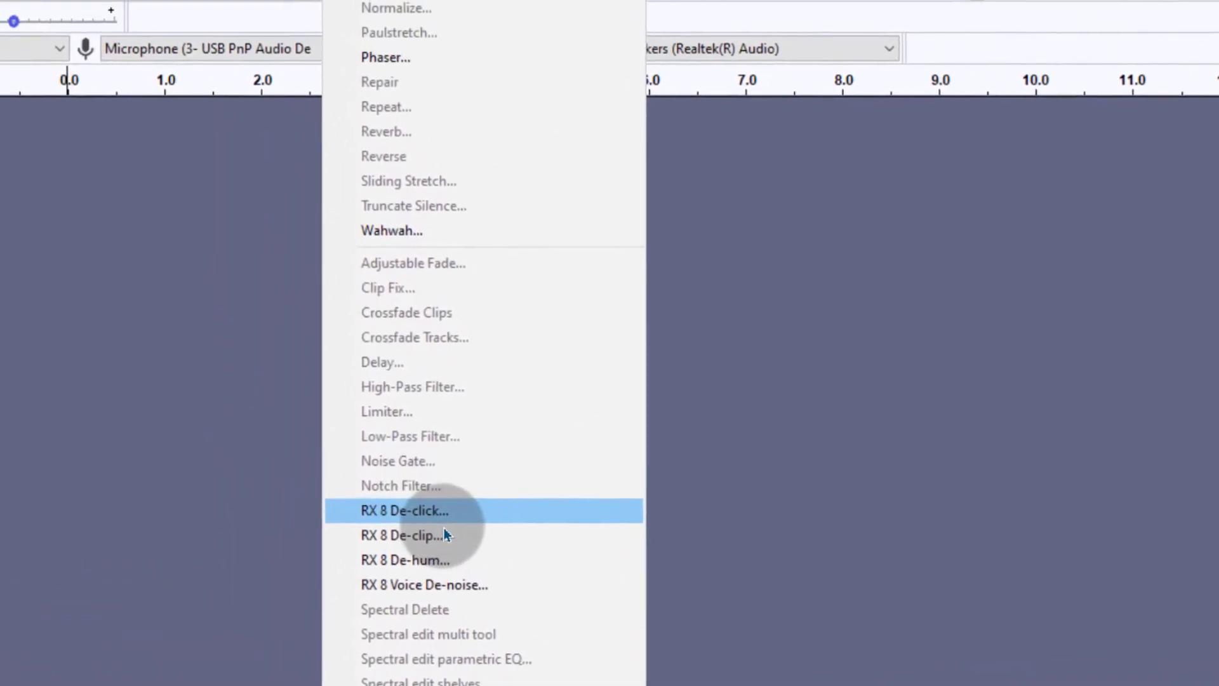
pyautogui.click(187, 502)
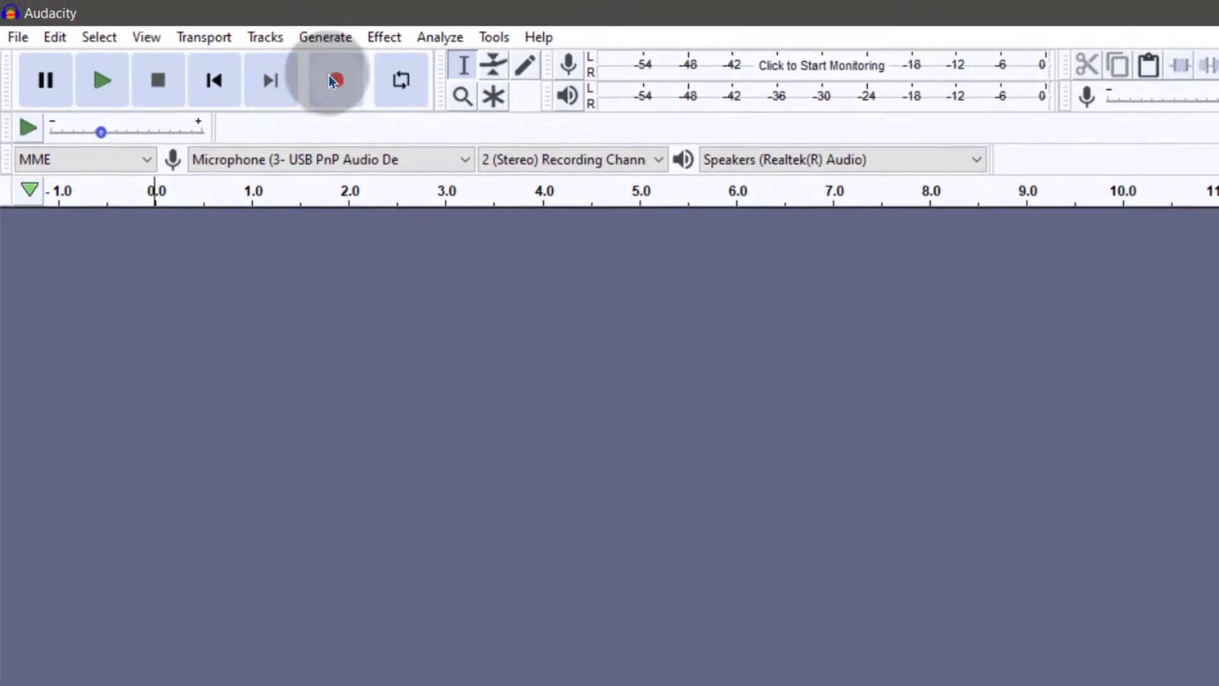
# - Make a test take, switch the input to the Samson Q2U microphone, and delete the silent track
pyautogui.click(334, 80)
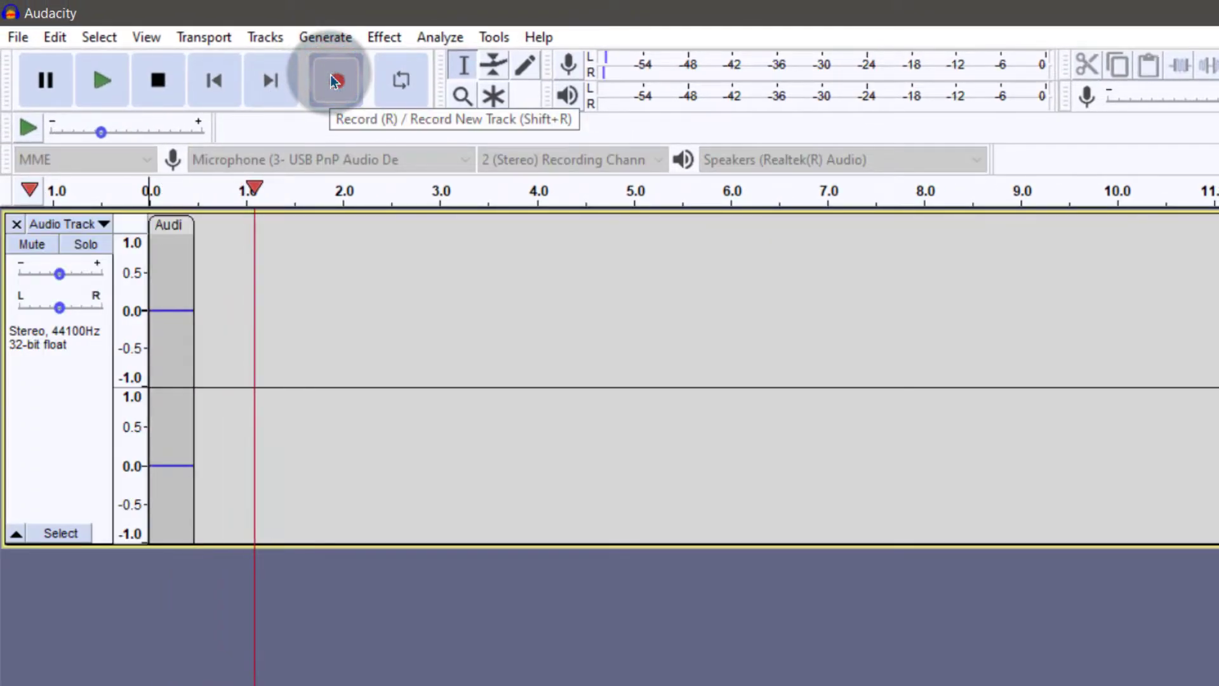
pyautogui.click(157, 80)
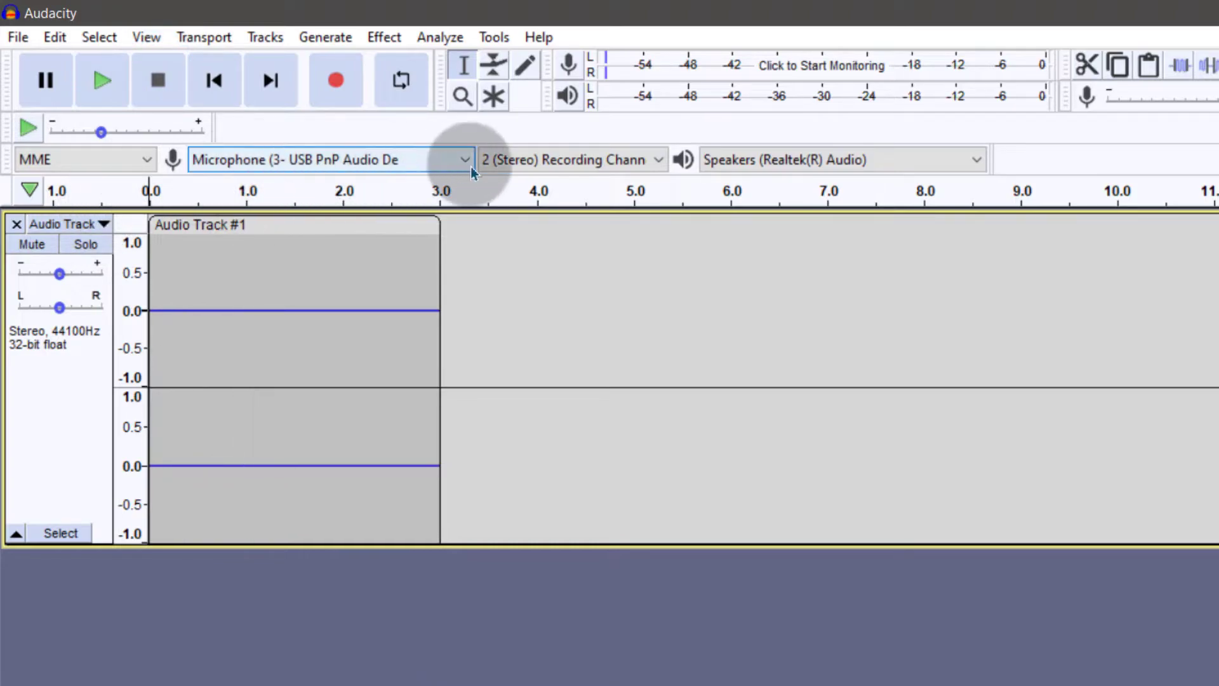
pyautogui.click(349, 162)
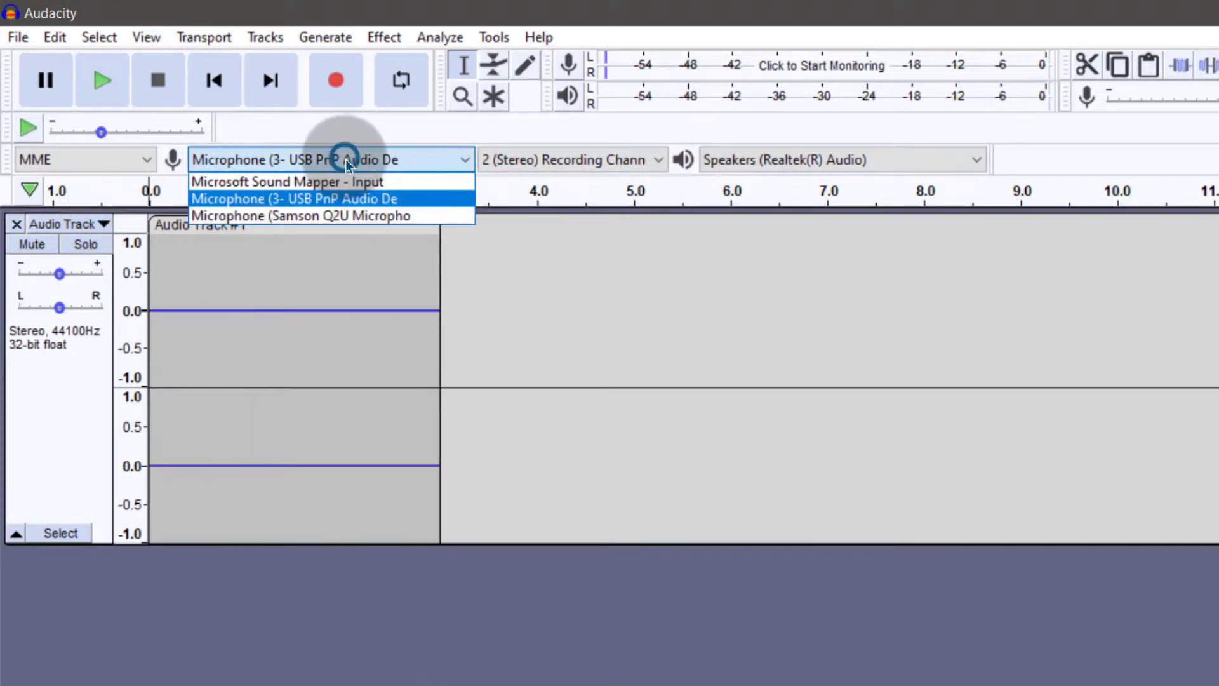
pyautogui.click(302, 215)
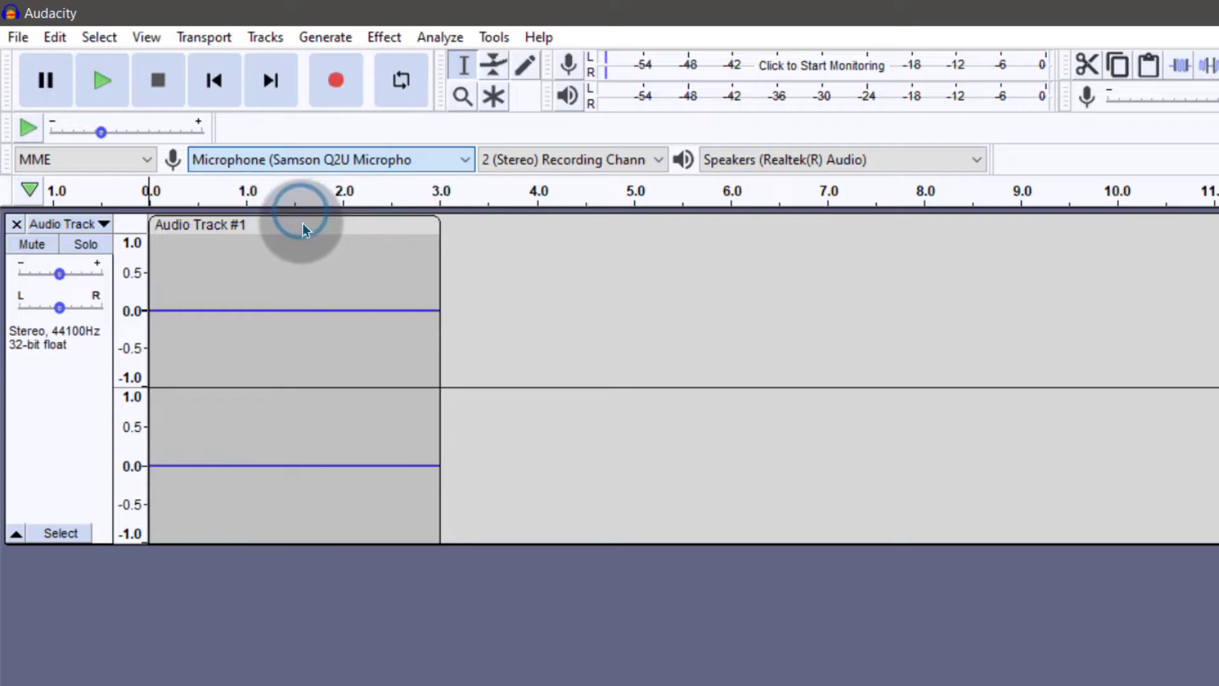
pyautogui.click(16, 224)
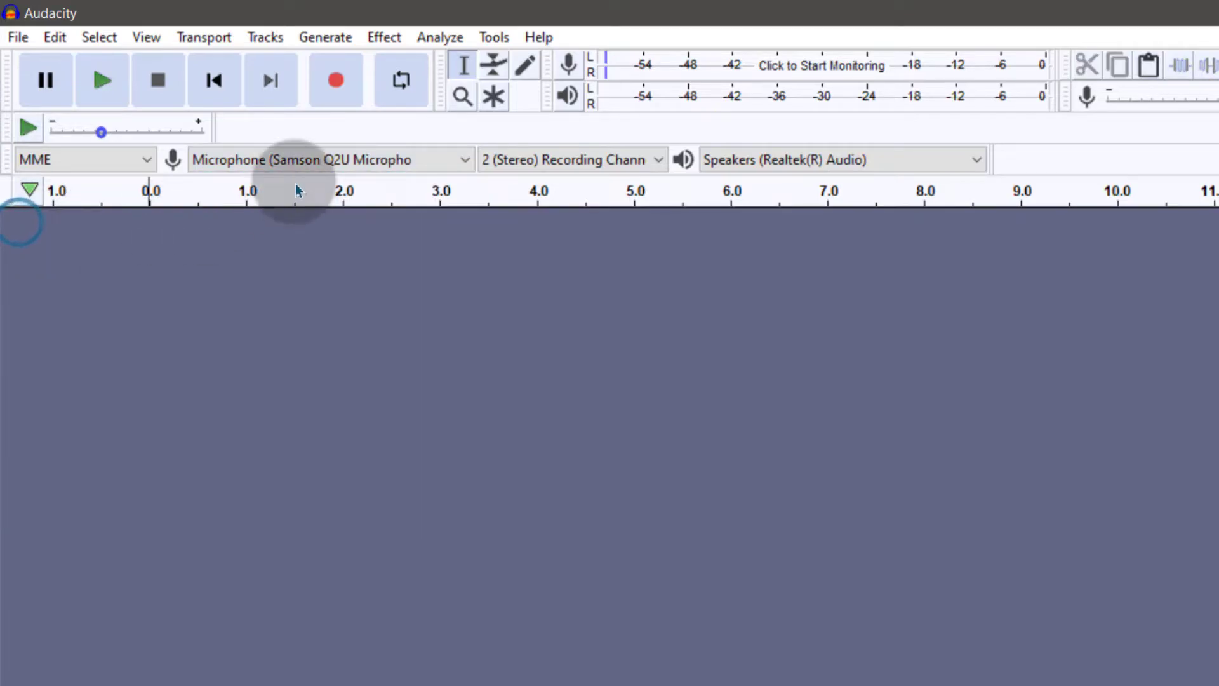
# - Record a roughly five-second voice clip and select the whole track
pyautogui.click(334, 78)
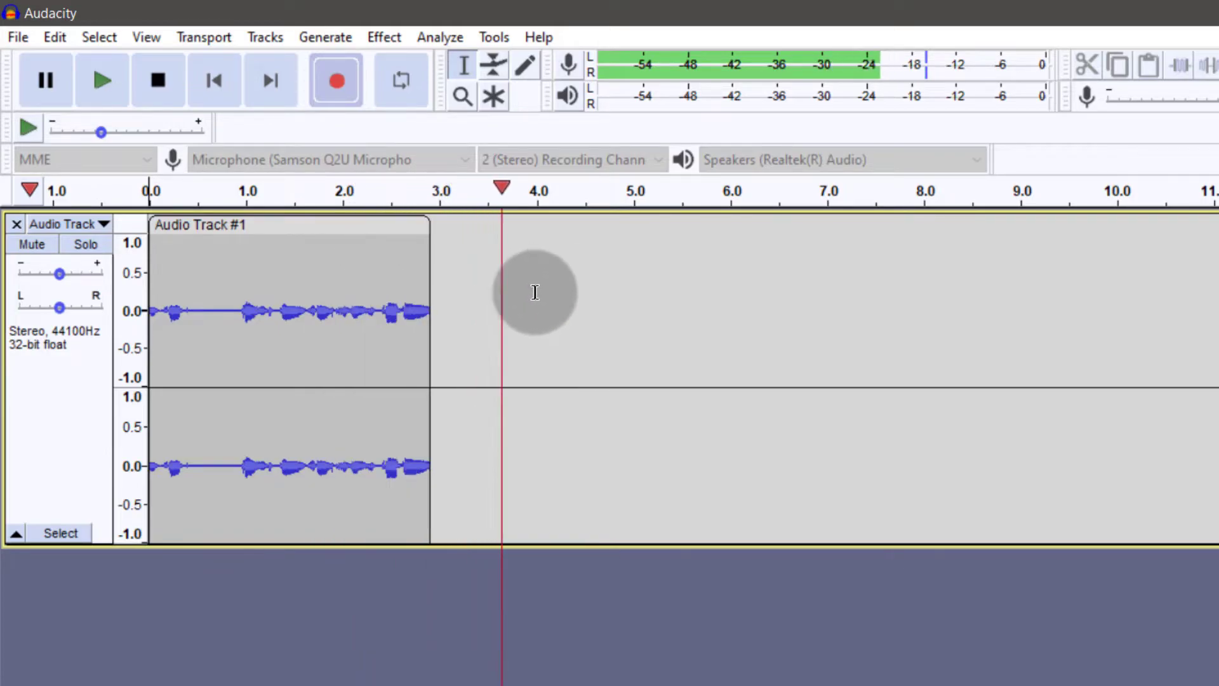
pyautogui.click(152, 80)
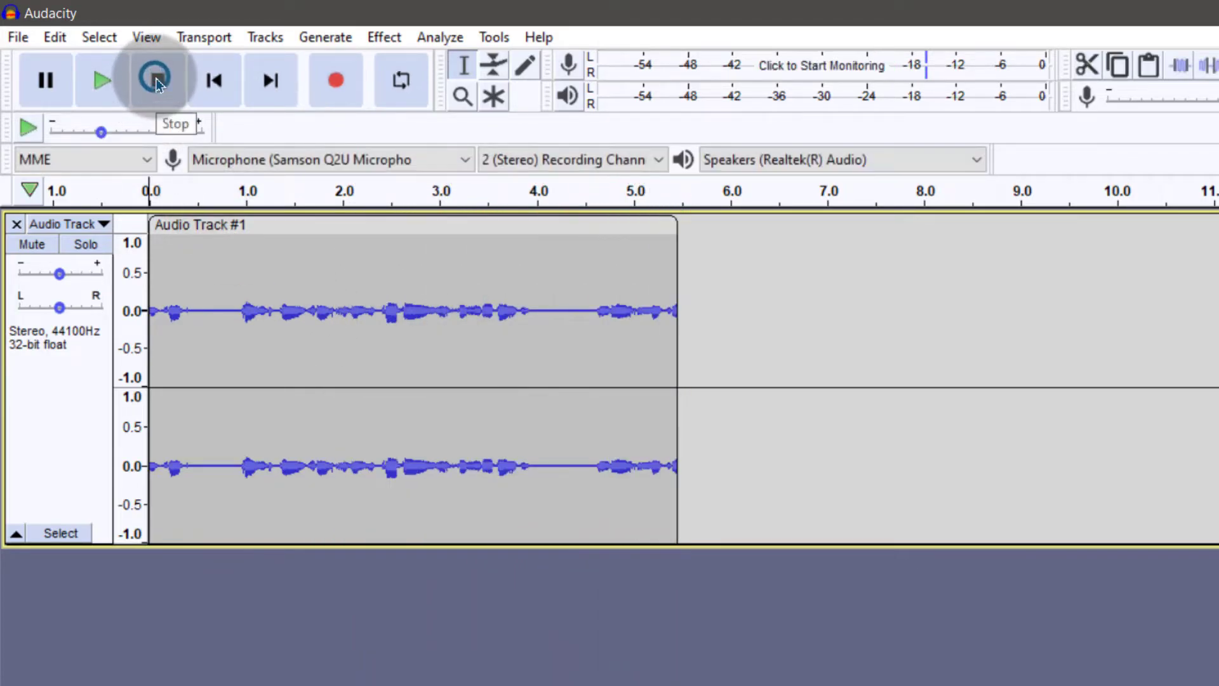
pyautogui.click(61, 408)
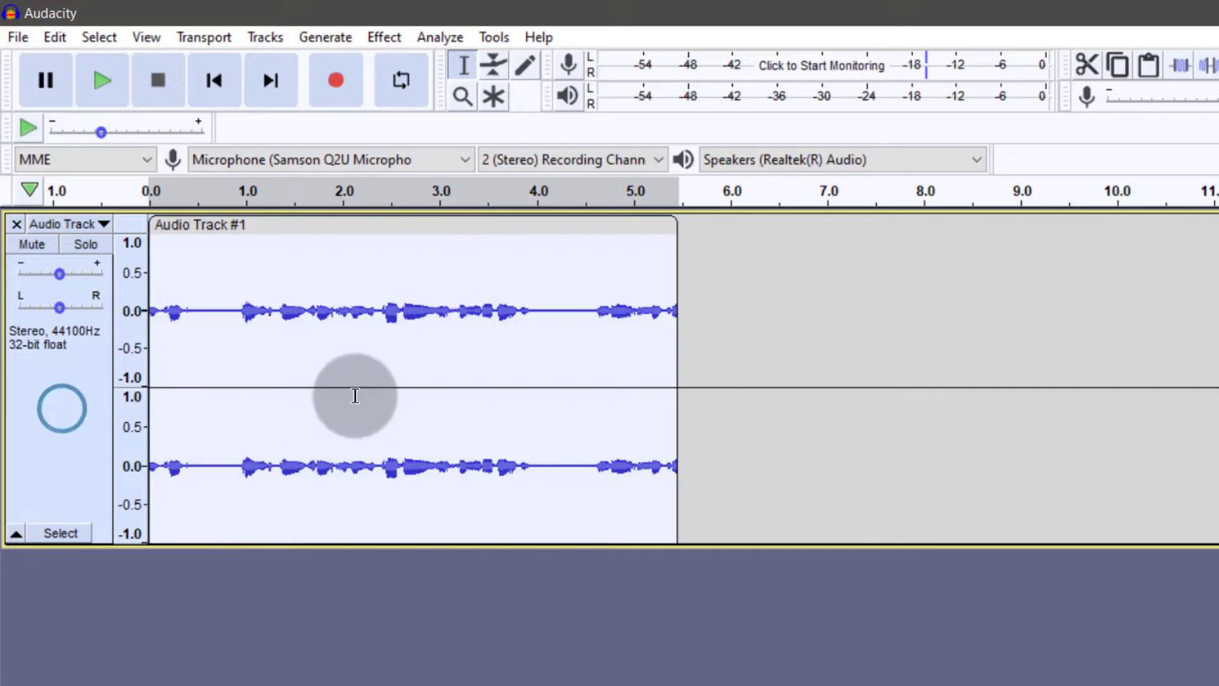
# - Apply Normalize with its default settings to the selected voice recording
pyautogui.click(397, 40)
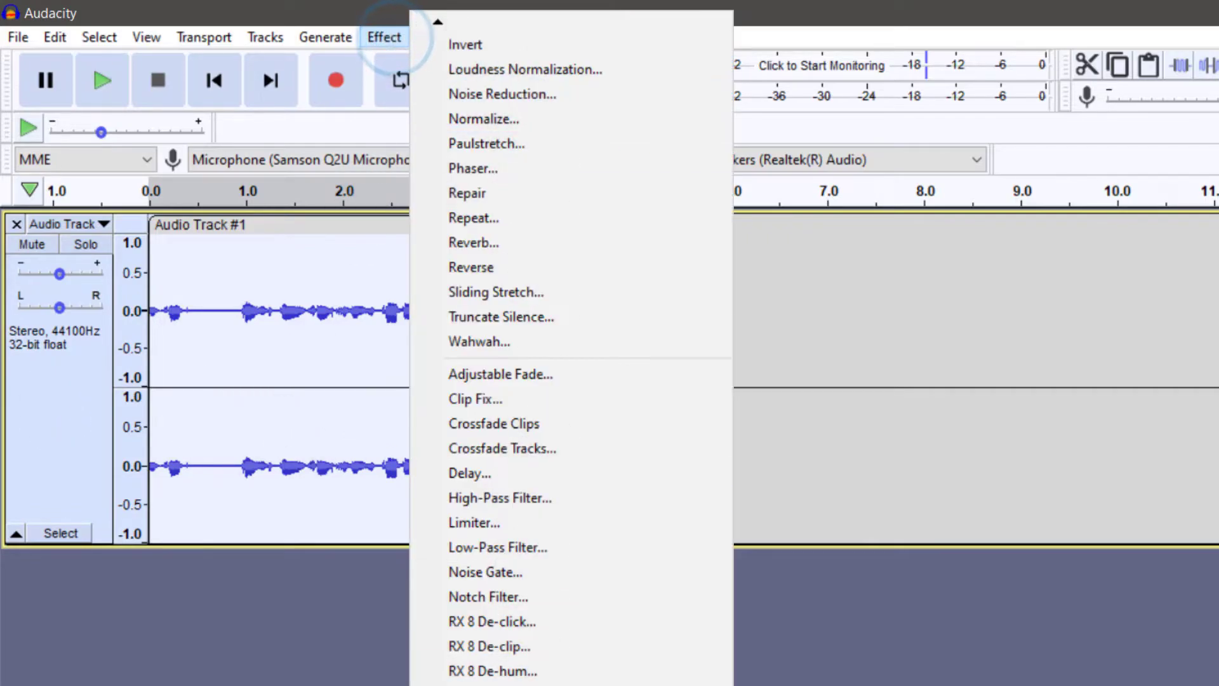
pyautogui.click(477, 119)
pyautogui.click(801, 540)
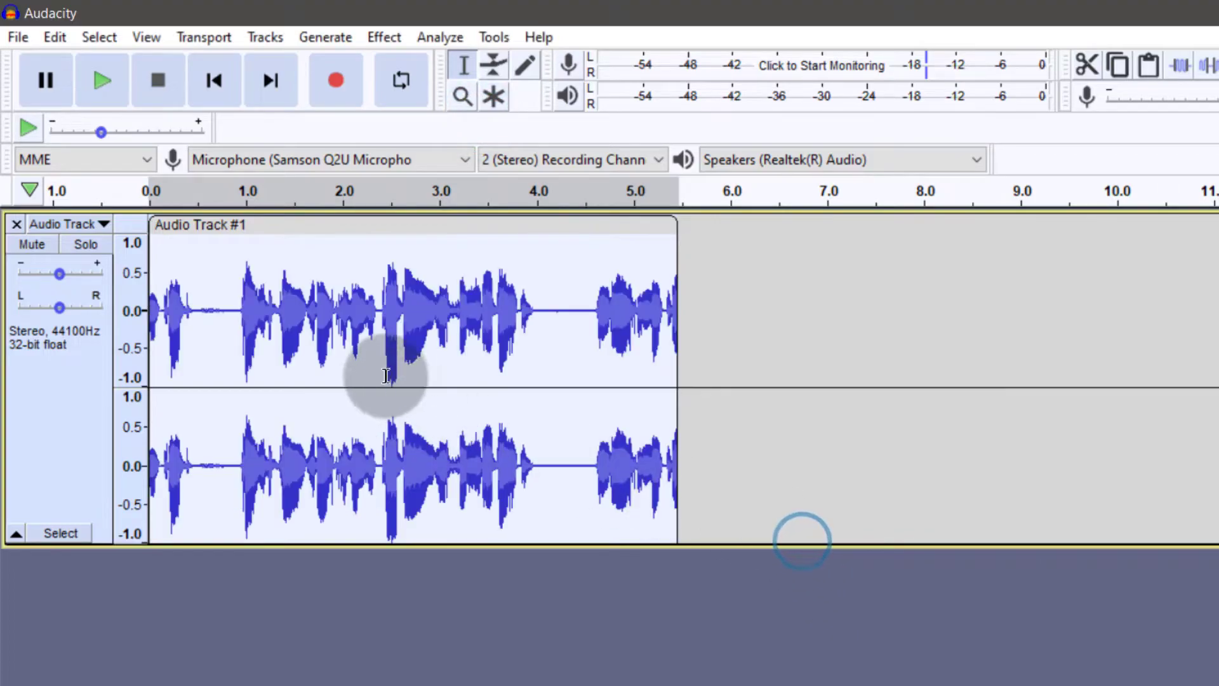
pyautogui.click(384, 39)
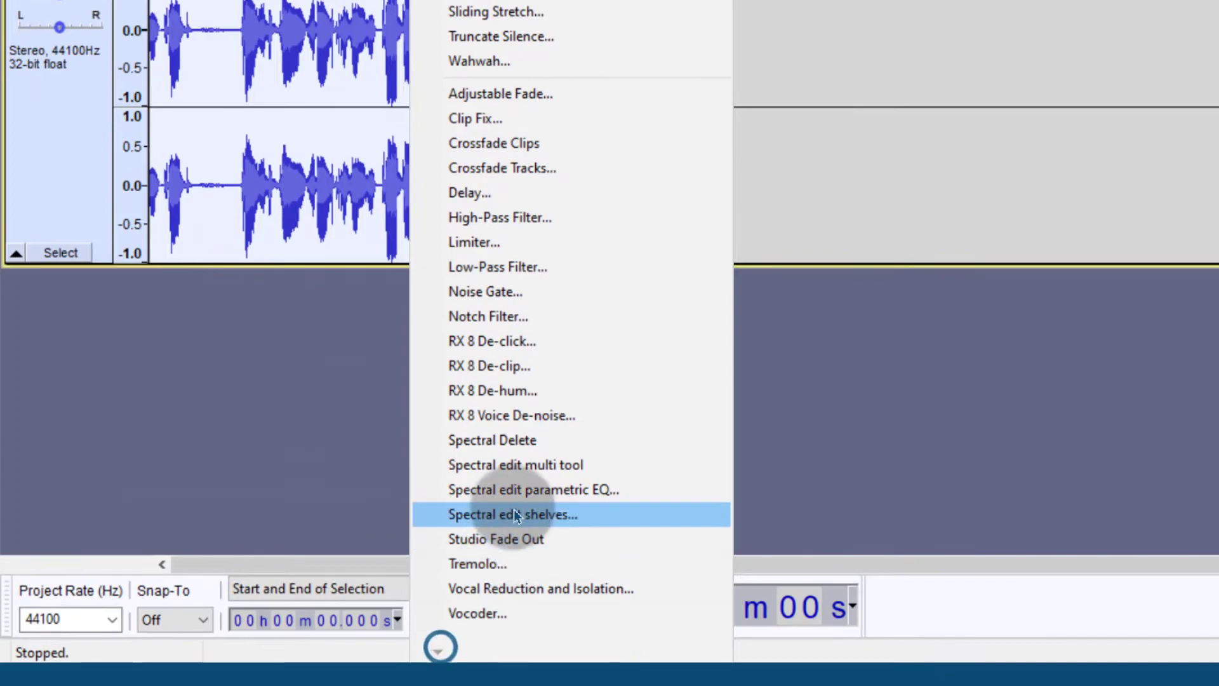
# - Open RX 8 Voice De-noise and preview the clip with the effect on and bypassed
pyautogui.click(507, 415)
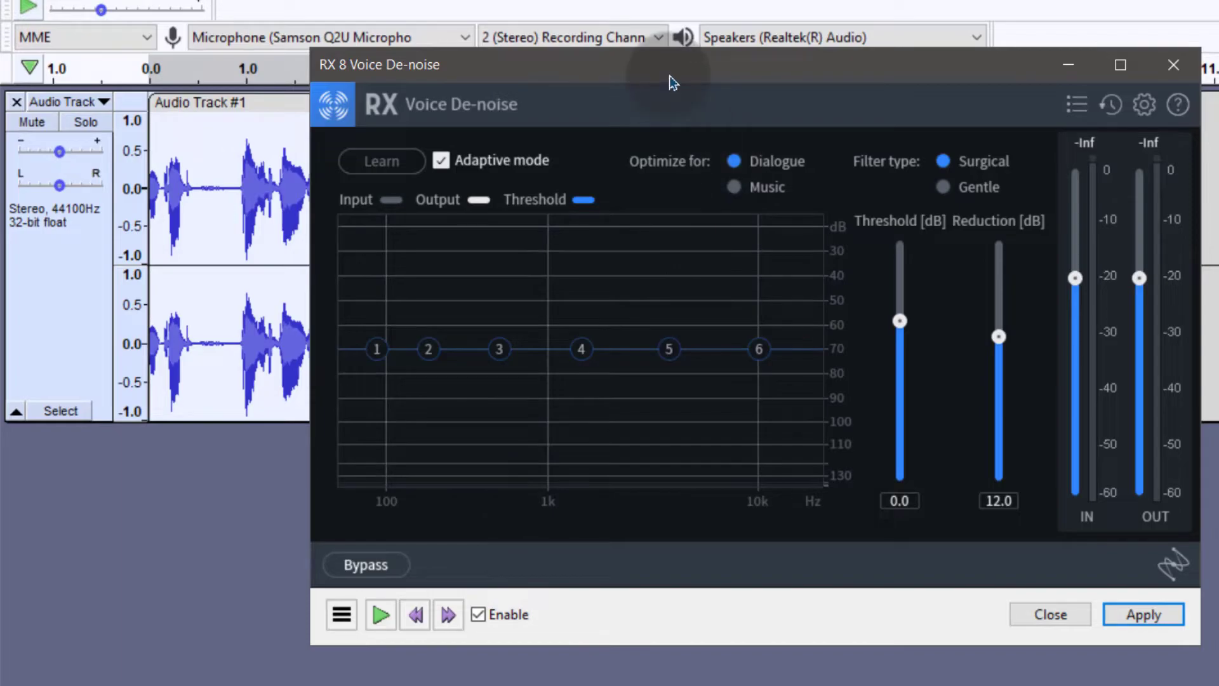
pyautogui.moveTo(669, 74); pyautogui.dragTo(530, 81)
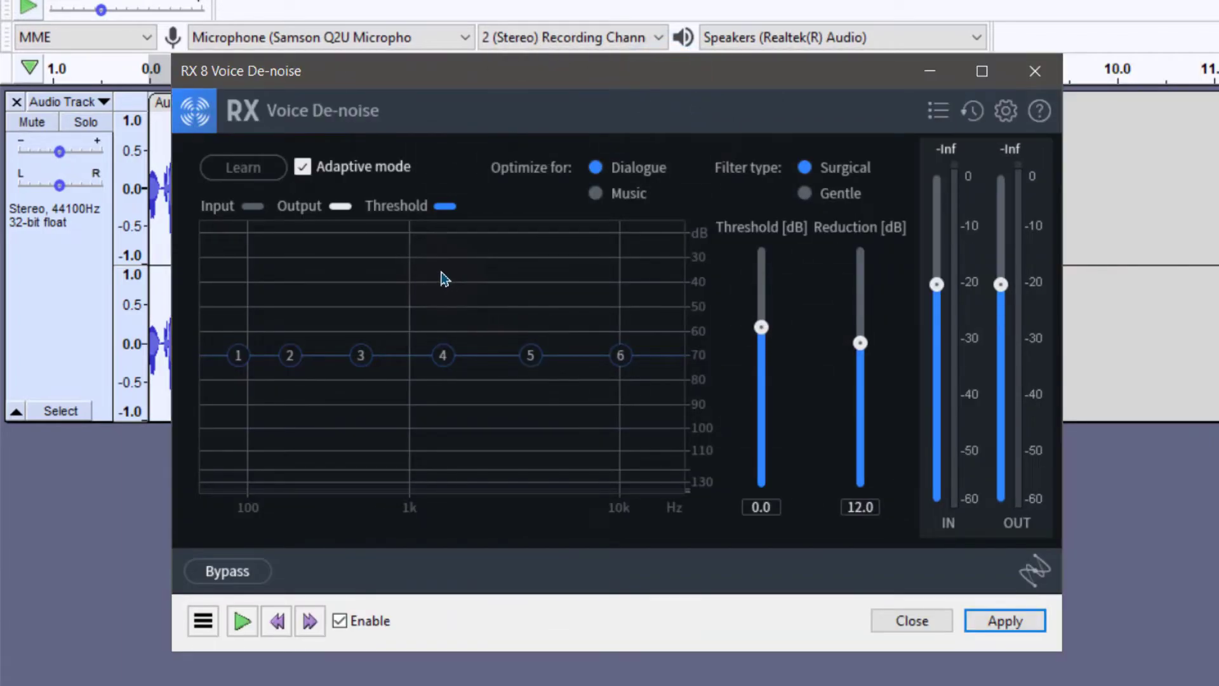
pyautogui.click(242, 619)
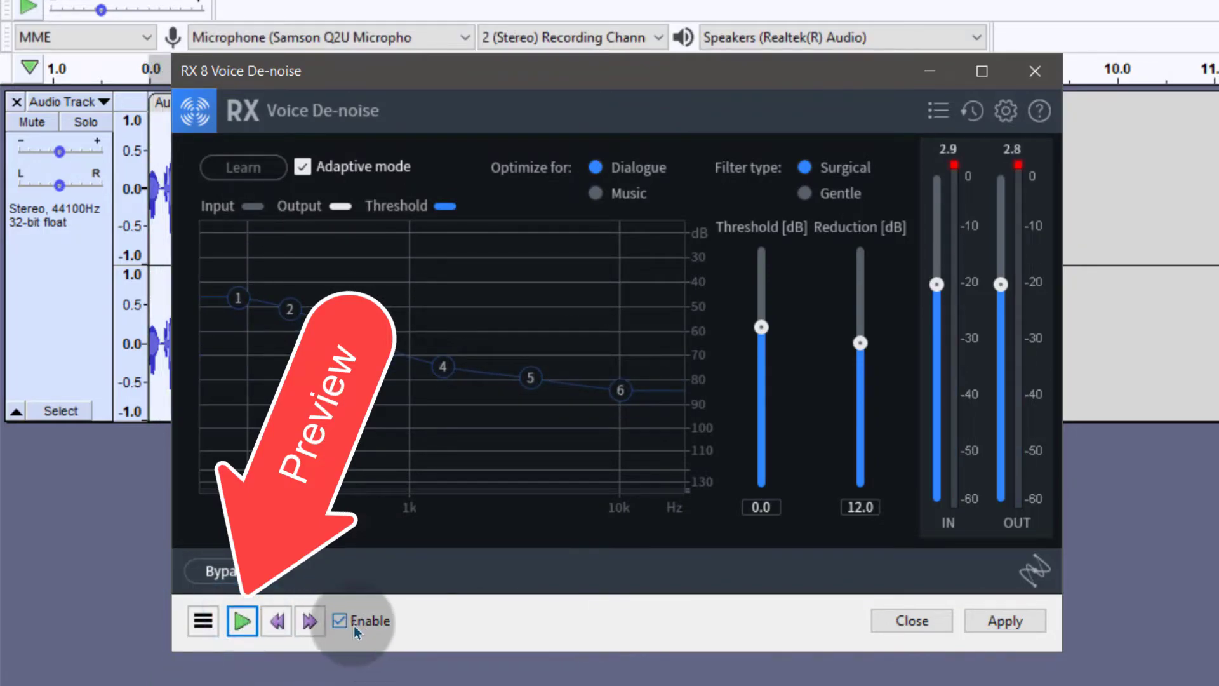
pyautogui.click(341, 621)
pyautogui.click(241, 623)
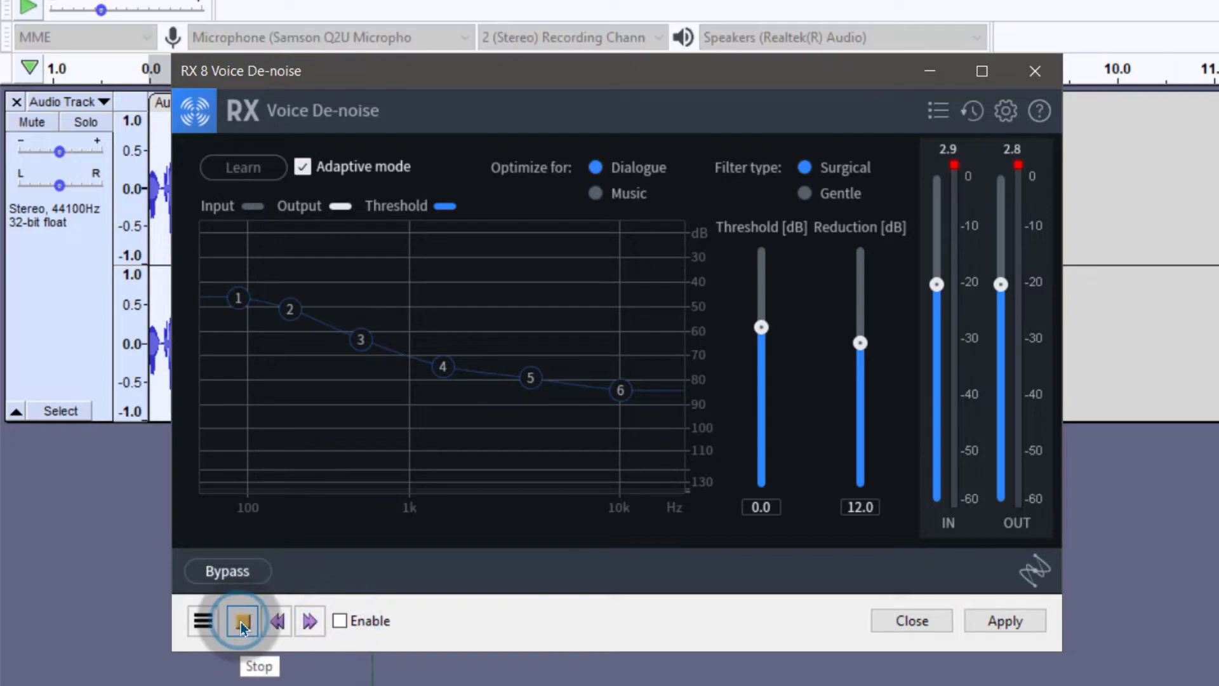
pyautogui.click(243, 625)
pyautogui.click(860, 343)
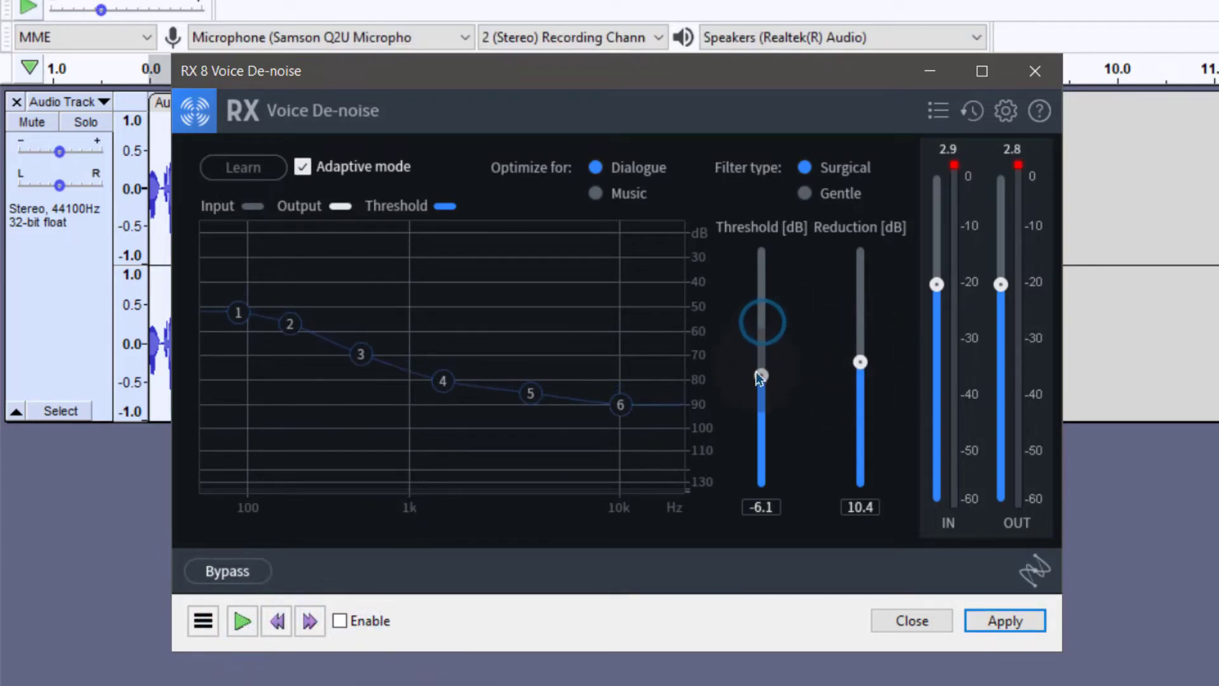
# - Lower the de-noise threshold to about -6.5 dB, preview again, and apply it
pyautogui.moveTo(760, 377); pyautogui.dragTo(765, 343)
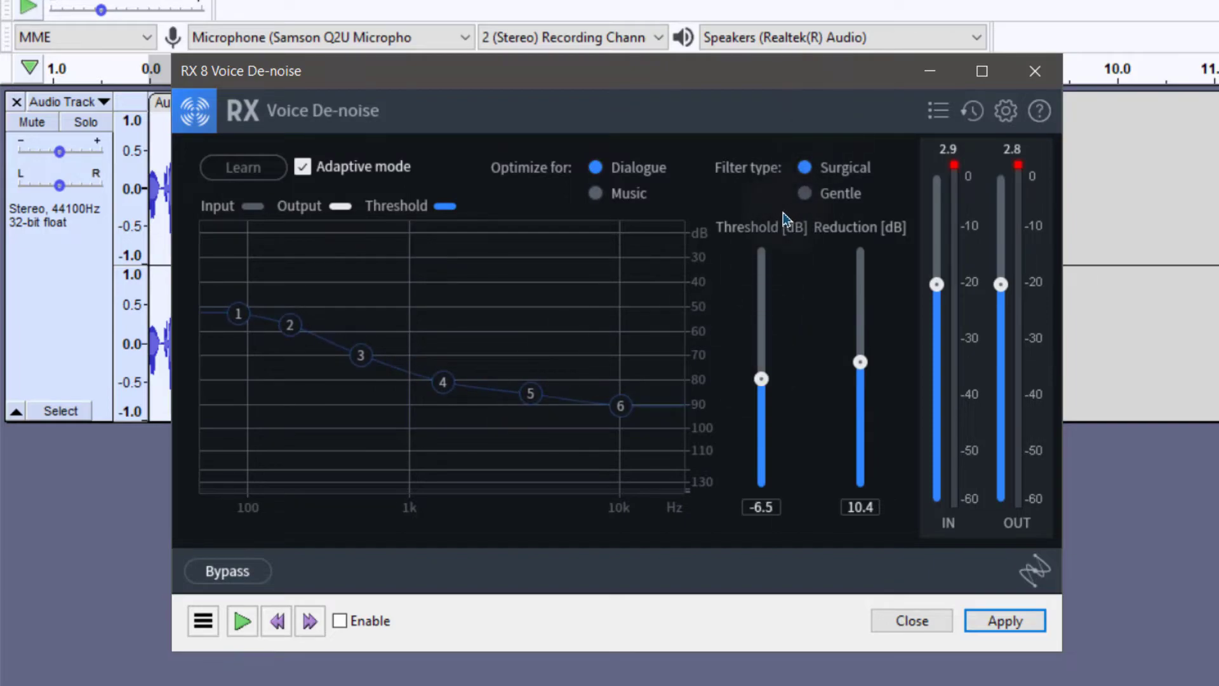
pyautogui.click(241, 621)
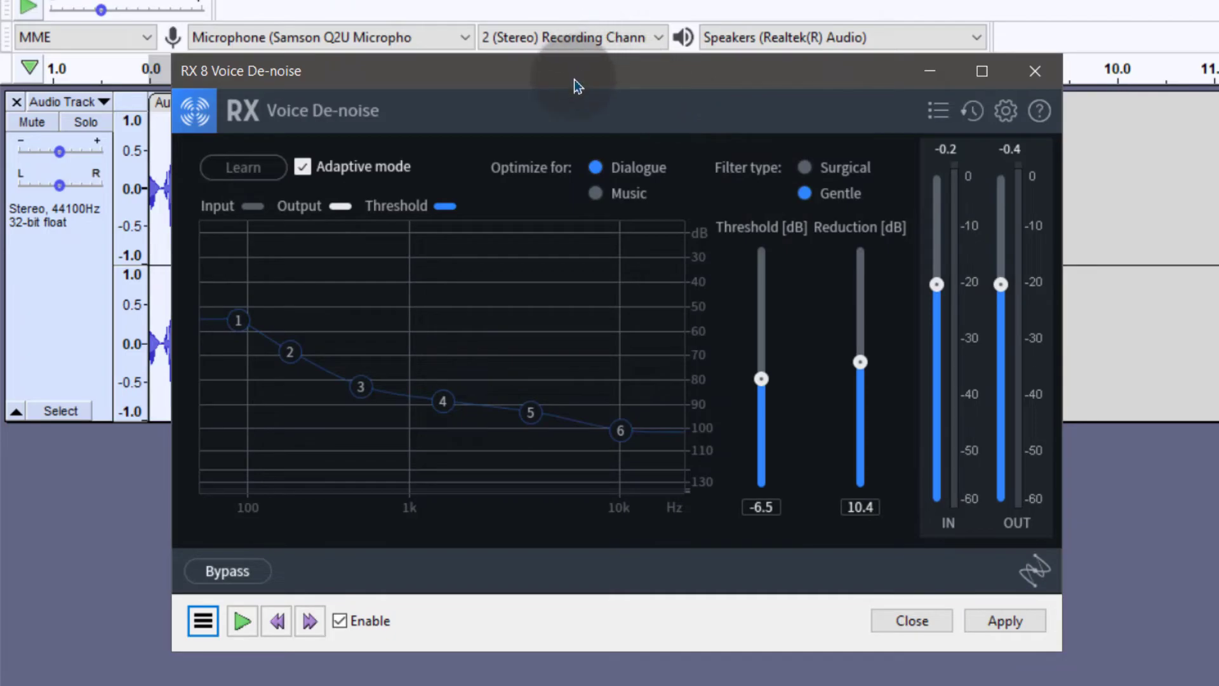
pyautogui.moveTo(574, 80); pyautogui.dragTo(704, 195)
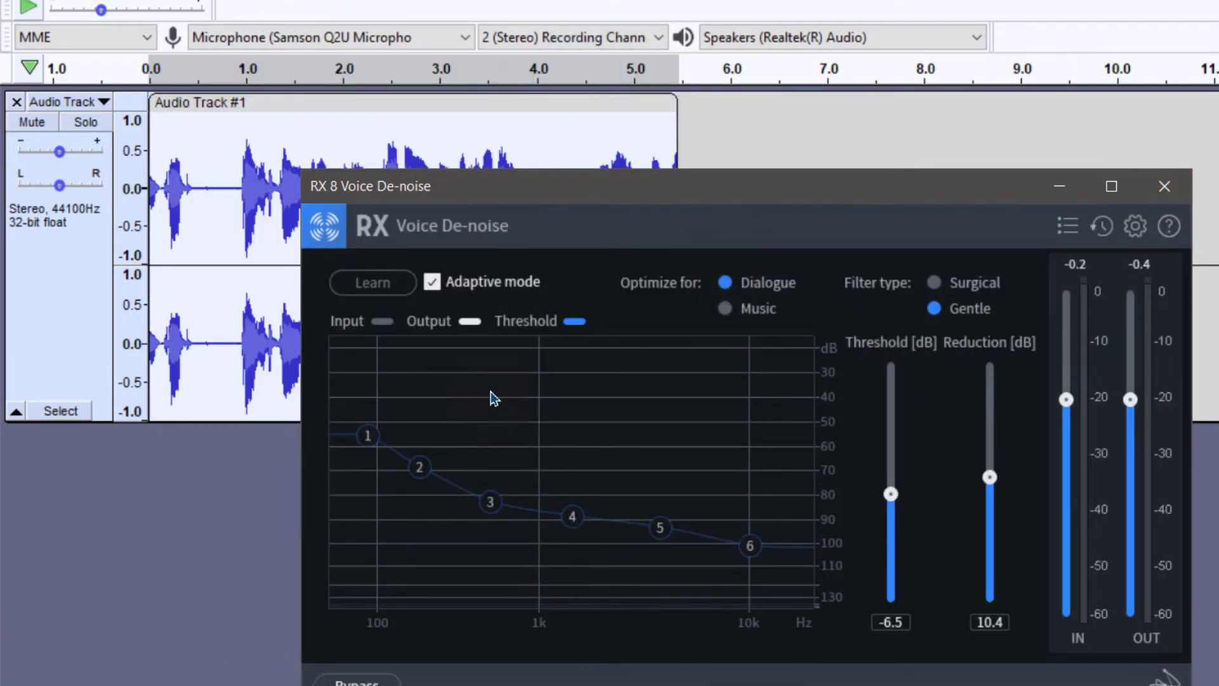
pyautogui.click(1171, 190)
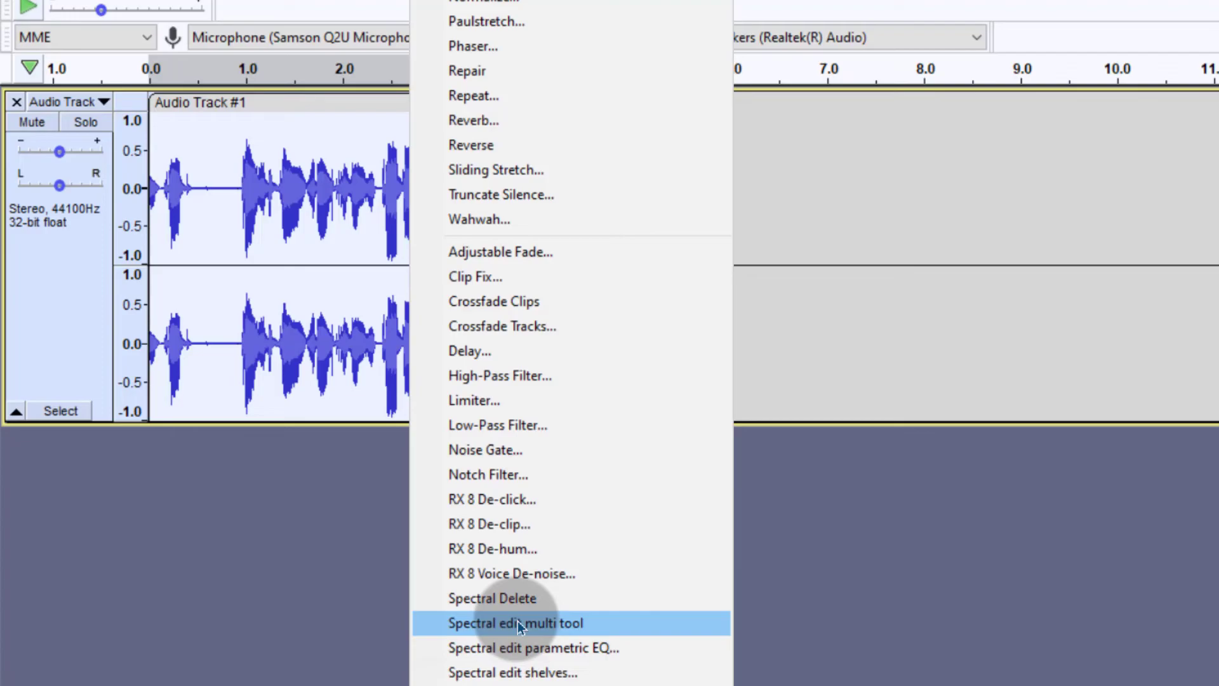
# - Run RX 8 De-click on the voice clip, repairing 77 clicks
pyautogui.click(498, 499)
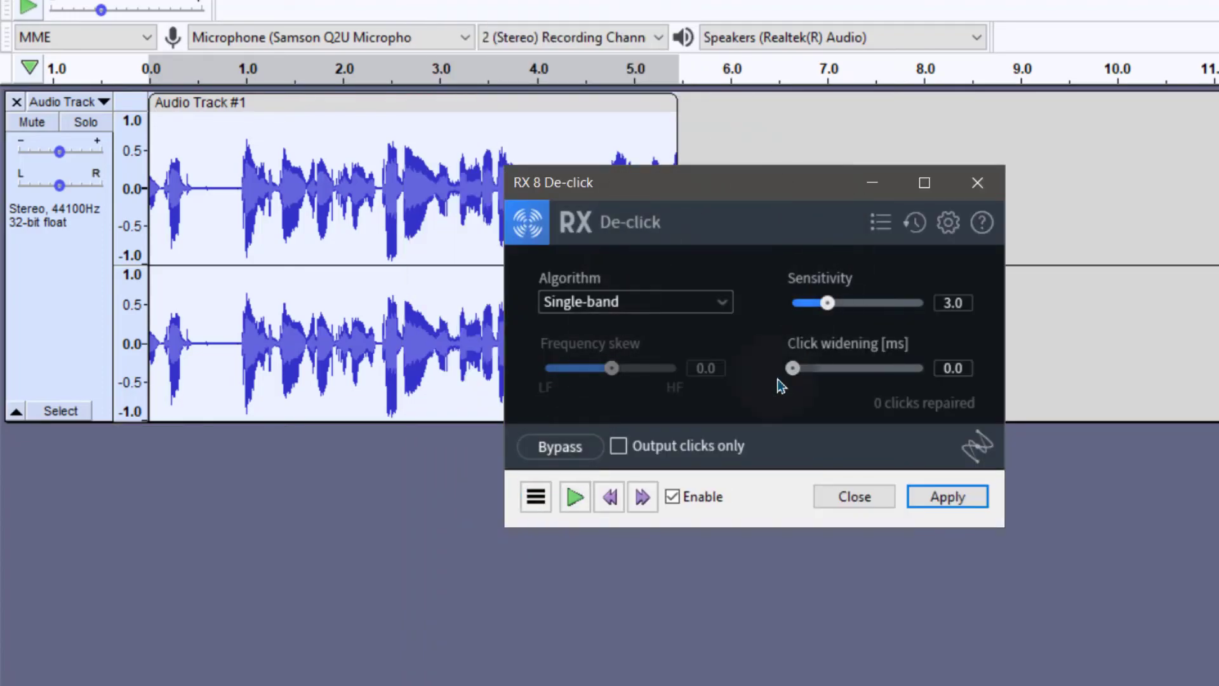
pyautogui.click(944, 494)
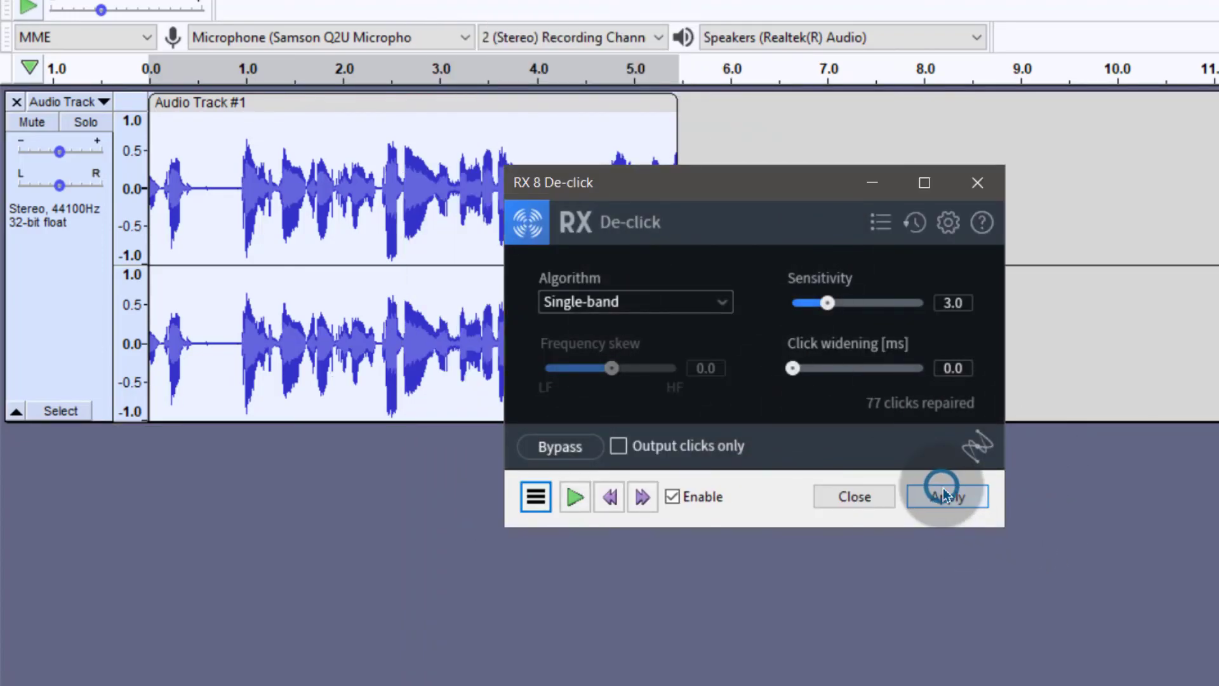